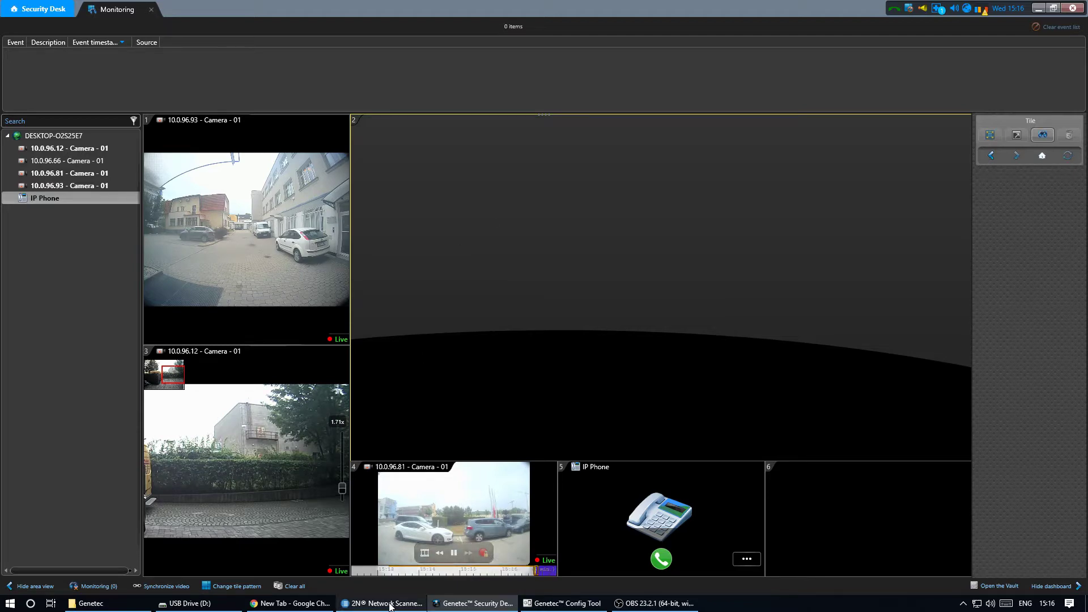
- Launch the 2N IP Verso - Genetec Demo intercom's web login page at 10.0.96.11 from 2N Network Scanner
{"action": "left_click", "coordinate": [351, 603]}
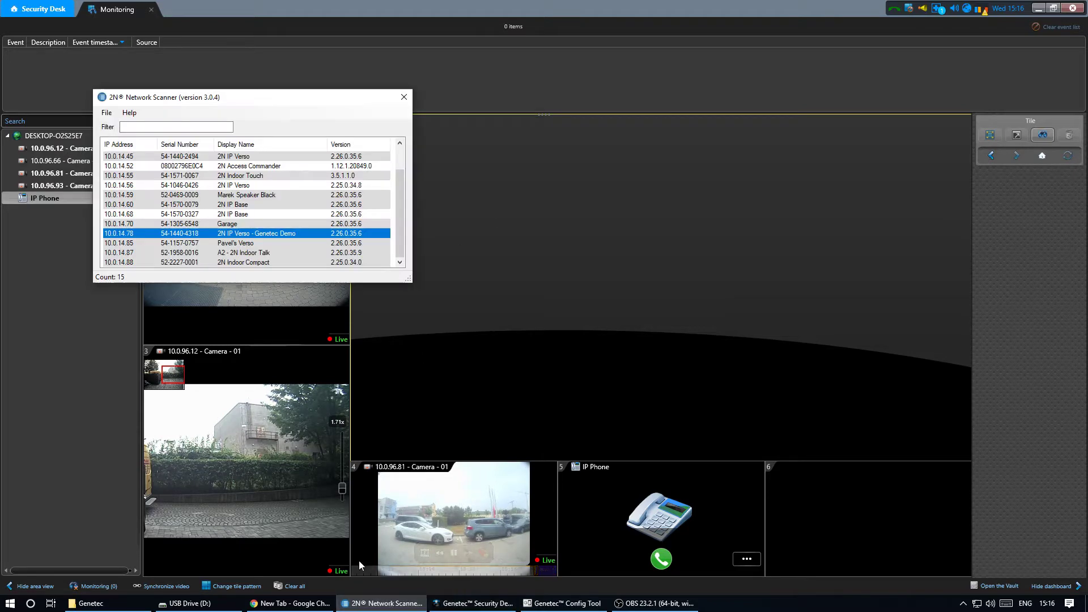
{"action": "double_click", "coordinate": [238, 234]}
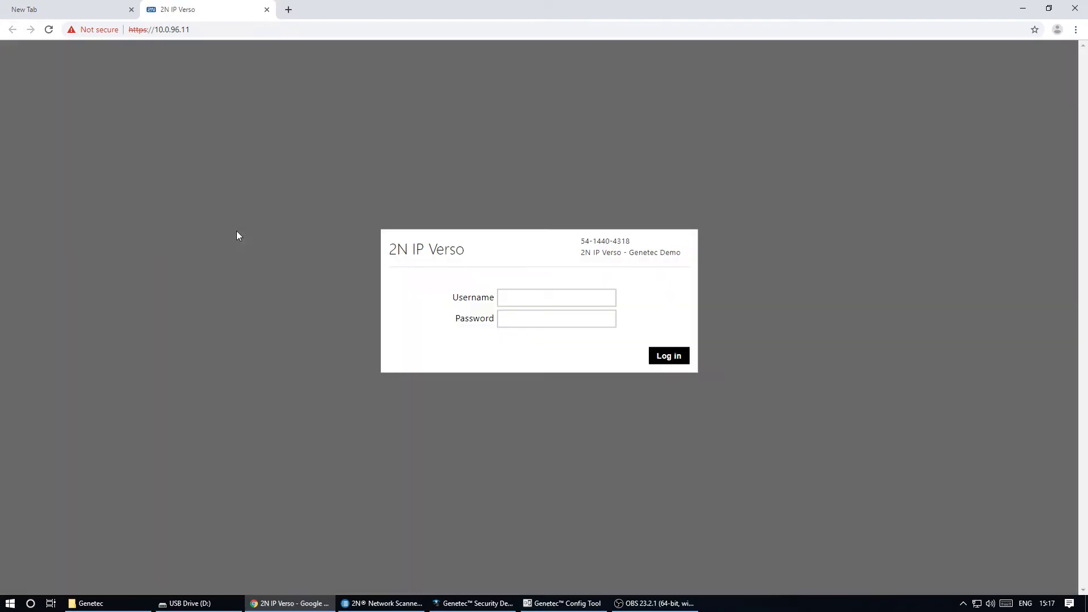
- Log in to the intercom's web interface as Admin with the account password
{"action": "left_click", "coordinate": [528, 296]}
{"action": "type", "text": "Admin"}
{"action": "key", "text": "Tab"}
{"action": "type", "text": "••••••"}
{"action": "key", "text": "Return"}
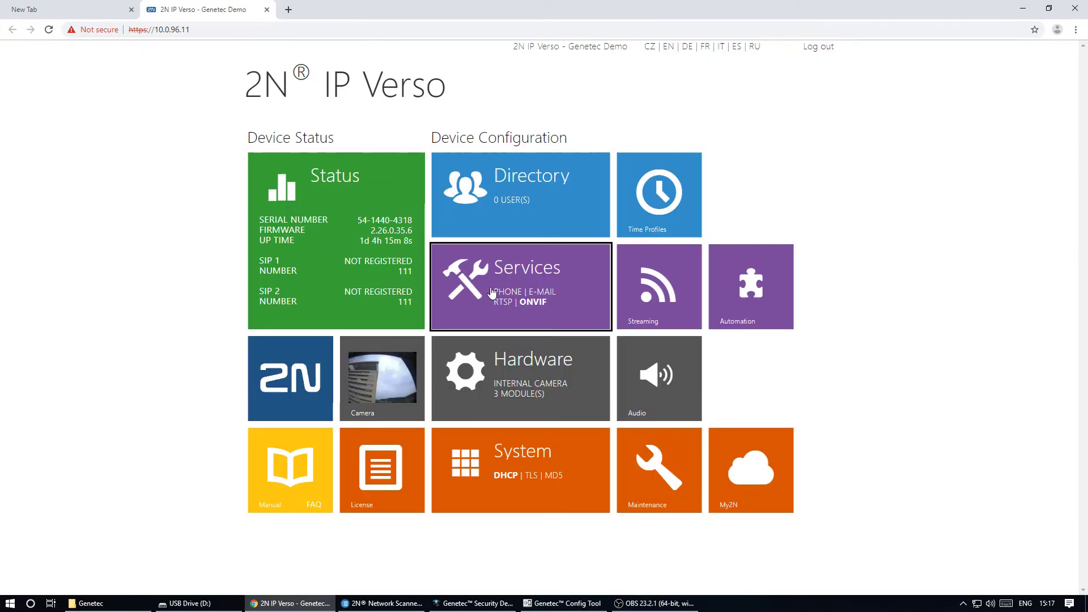
- Enable the first ONVIF account with a name, password and Administrator access, and save it
{"action": "left_click", "coordinate": [491, 291]}
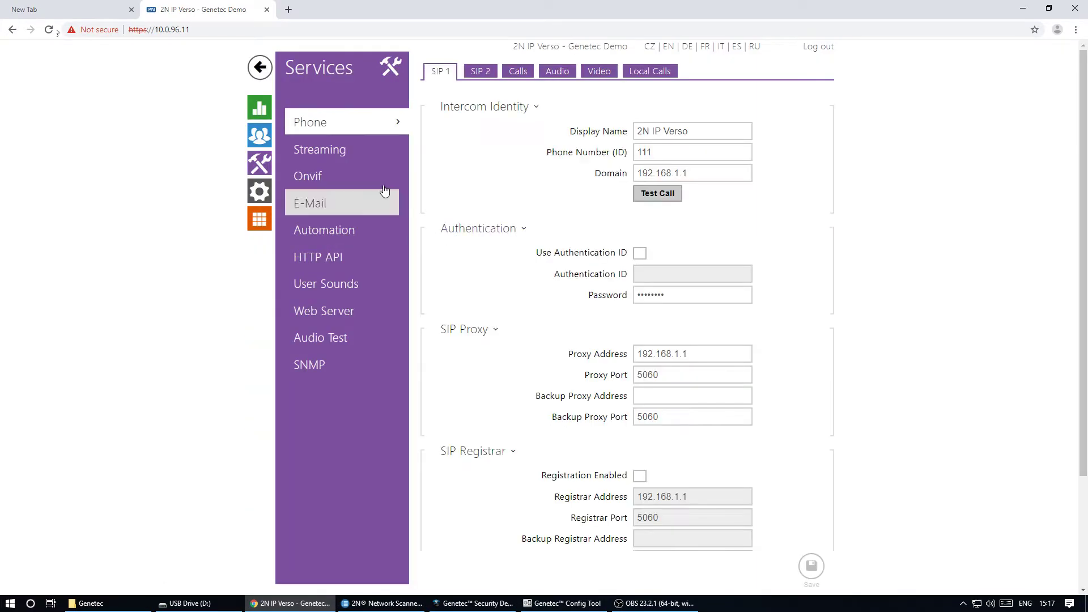
{"action": "left_click", "coordinate": [358, 153]}
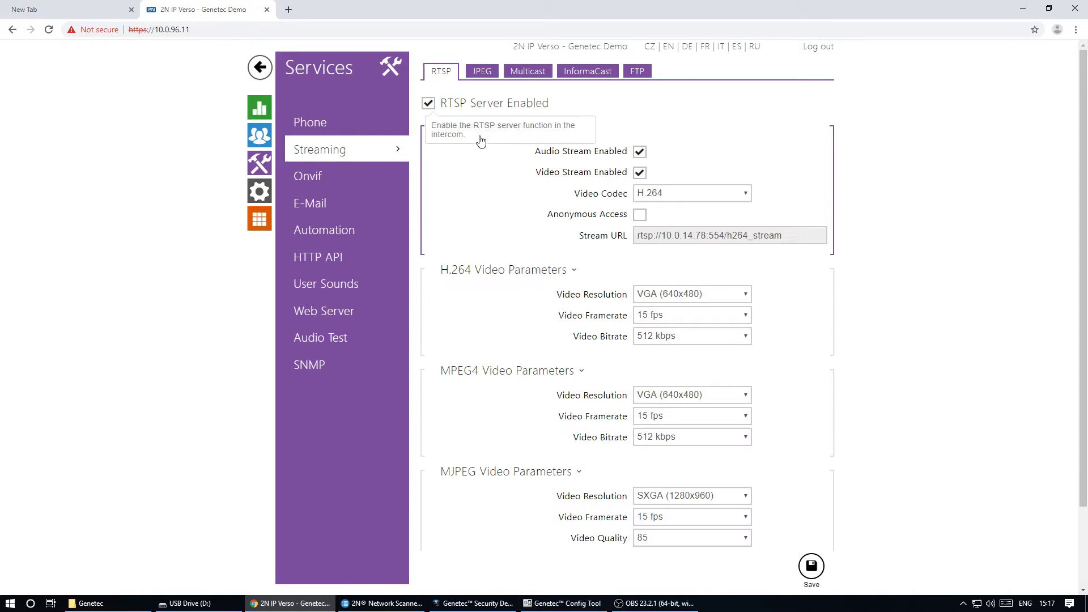
{"action": "left_click", "coordinate": [371, 179]}
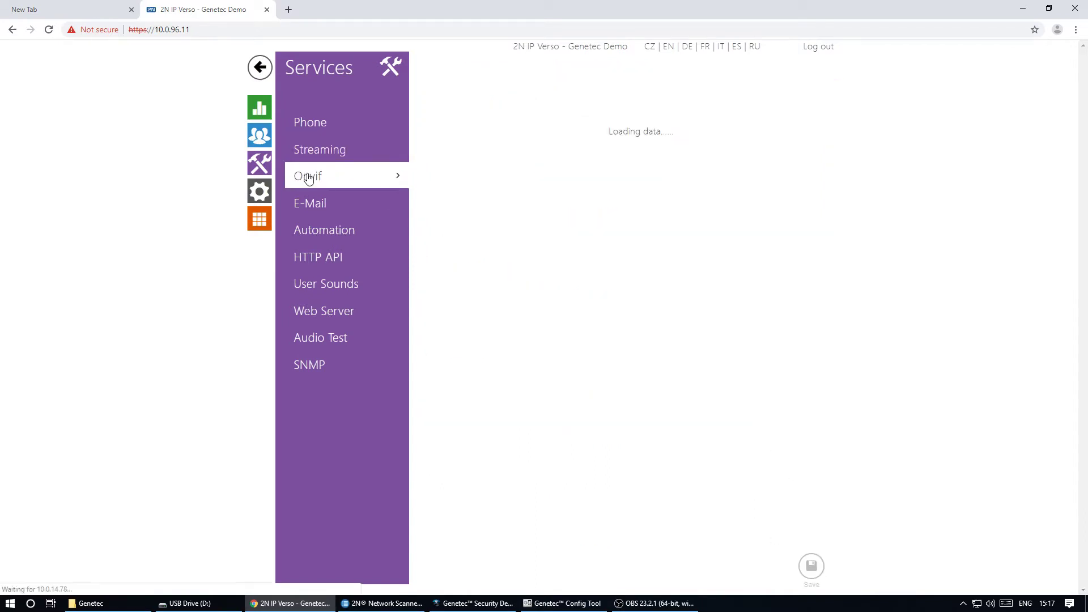
{"action": "left_click", "coordinate": [446, 180]}
{"action": "left_click", "coordinate": [498, 180]}
{"action": "type", "text": "onvif"}
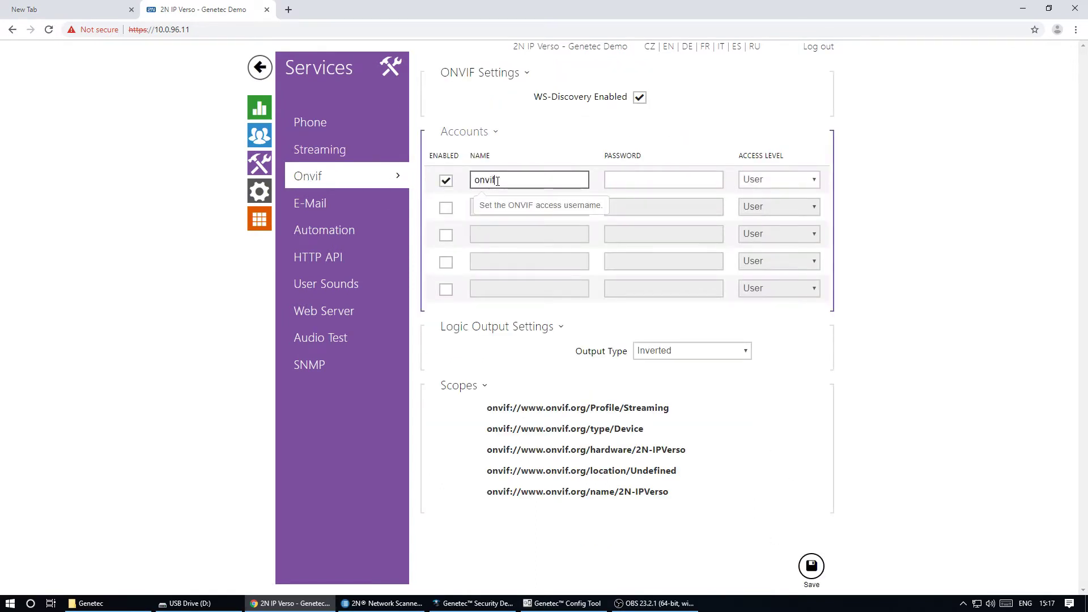
{"action": "key", "text": "Tab"}
{"action": "type", "text": "o"}
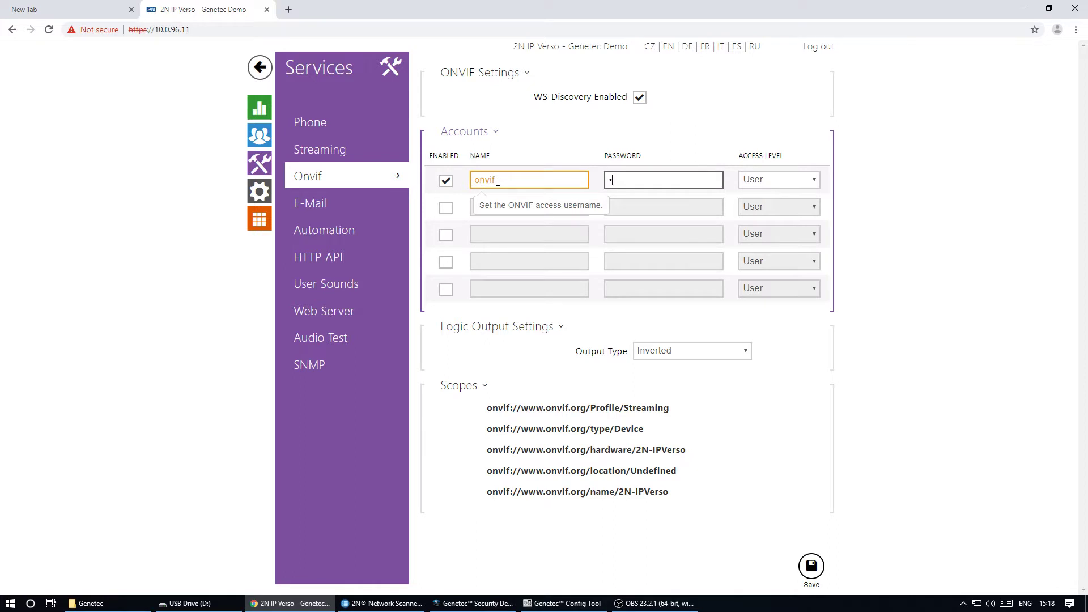
{"action": "left_click", "coordinate": [777, 179]}
{"action": "left_click", "coordinate": [765, 216]}
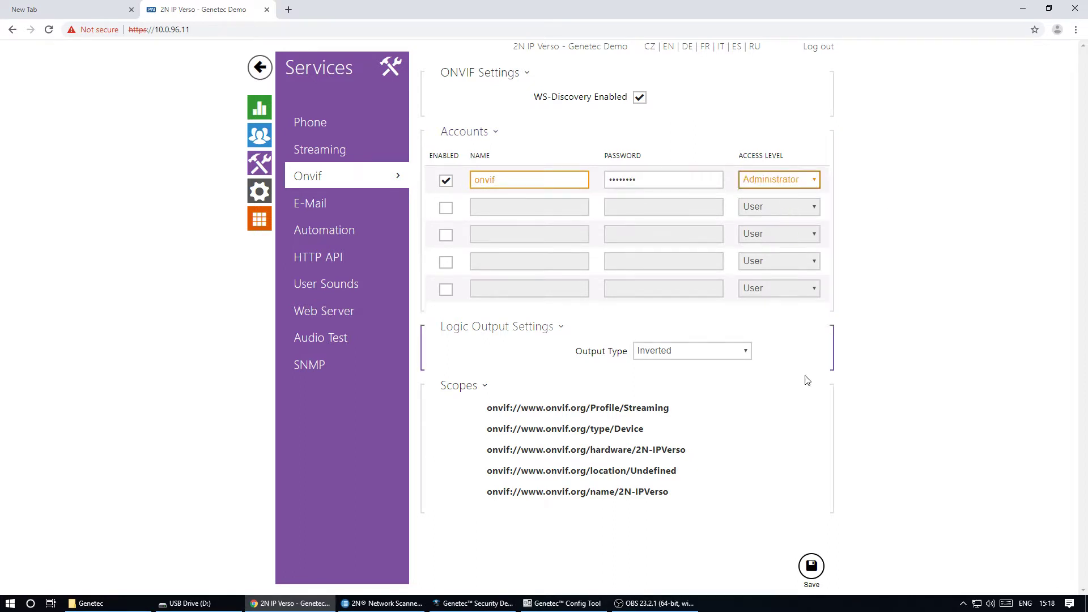
{"action": "left_click", "coordinate": [811, 565]}
{"action": "left_click", "coordinate": [545, 604]}
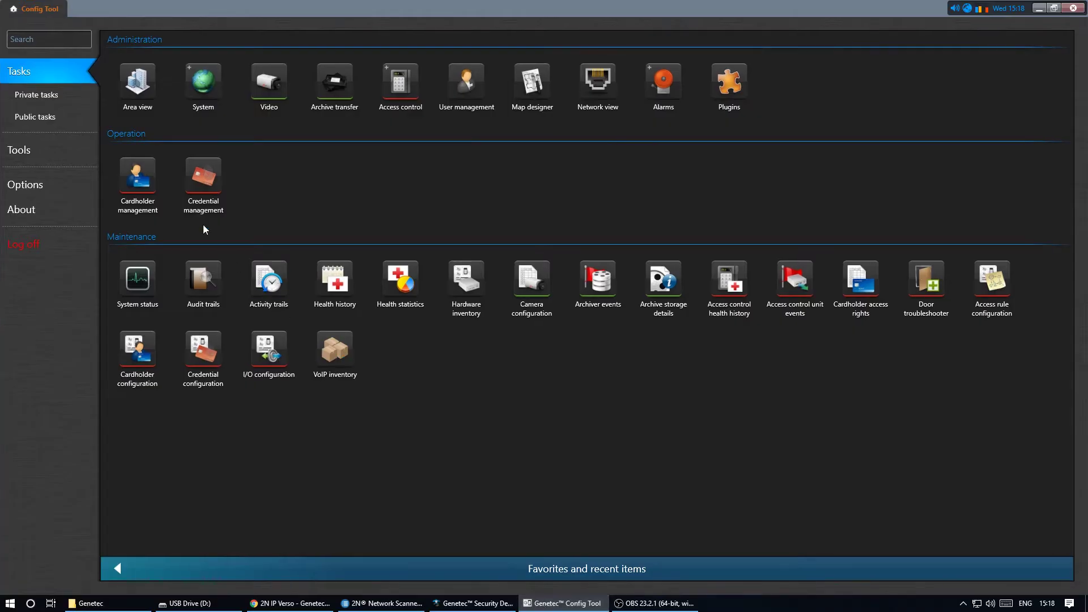
- Manually add an ONVIF video unit at IP 10.0.96.11 using the ONVIF account password
{"action": "left_click", "coordinate": [271, 85]}
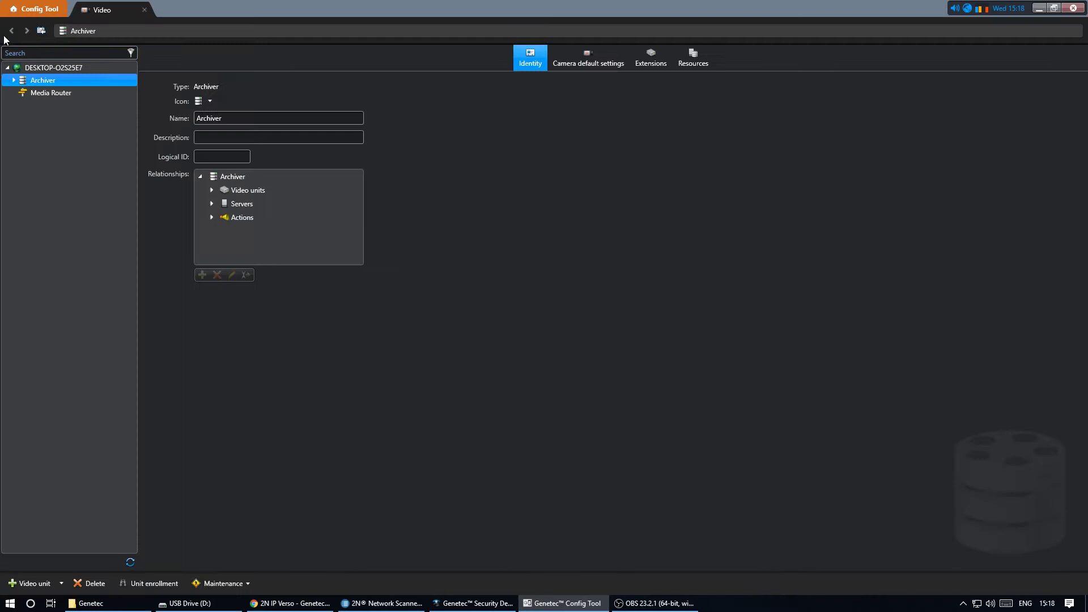
{"action": "left_click", "coordinate": [34, 583]}
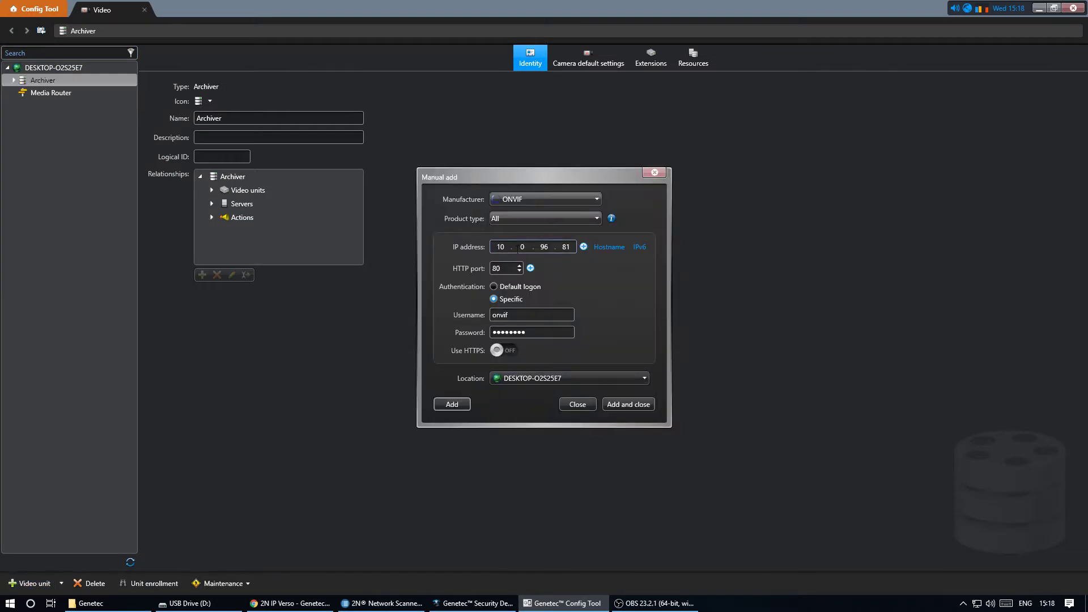
{"action": "double_click", "coordinate": [543, 248]}
{"action": "double_click", "coordinate": [565, 247]}
{"action": "type", "text": "11"}
{"action": "left_click", "coordinate": [518, 333]}
{"action": "double_click", "coordinate": [518, 333]}
{"action": "type", "text": "a"}
{"action": "left_click", "coordinate": [613, 405]}
- Place the 10.0.96.11 - Camera - 01 feed into monitoring tile 2 in Security Desk
{"action": "left_click", "coordinate": [473, 605]}
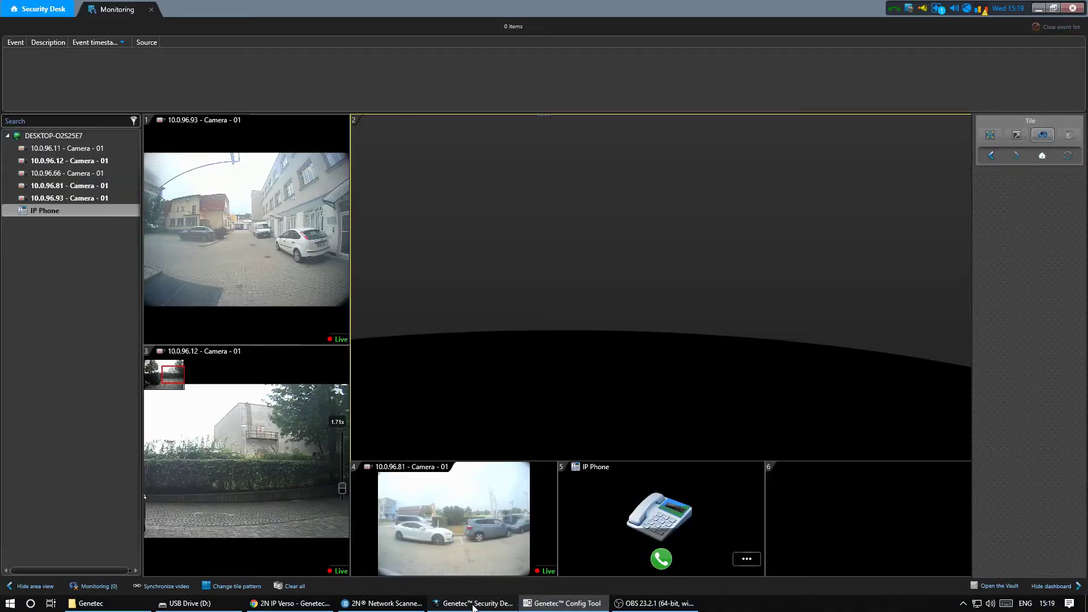
{"action": "left_click", "coordinate": [67, 148]}
{"action": "left_click_drag", "start_coordinate": [338, 226], "coordinate": [517, 265]}
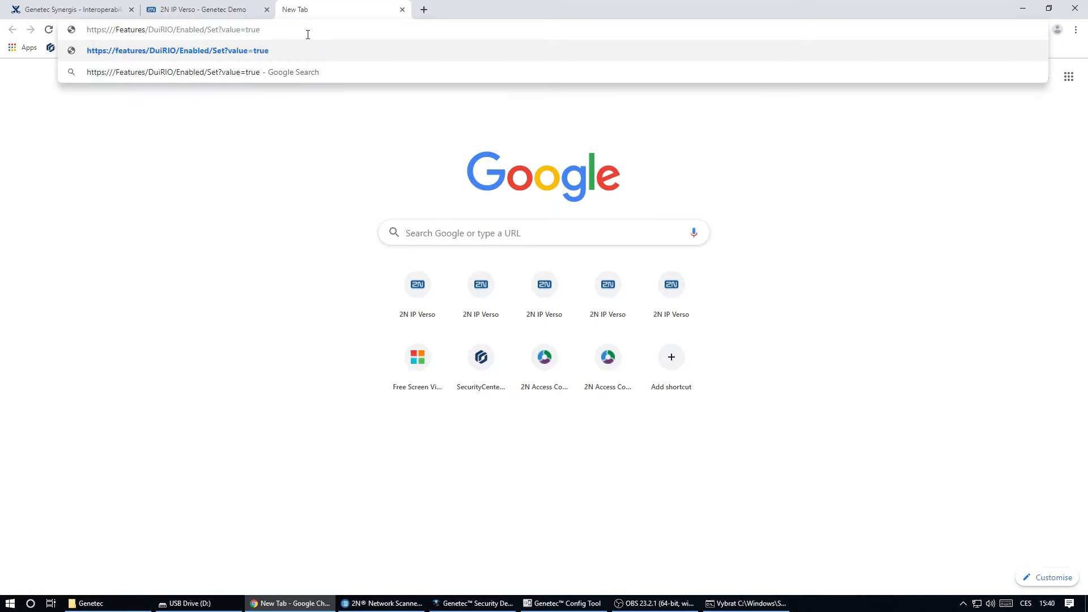
{"action": "type", "text": "10"}
{"action": "type", "text": ".0.14"}
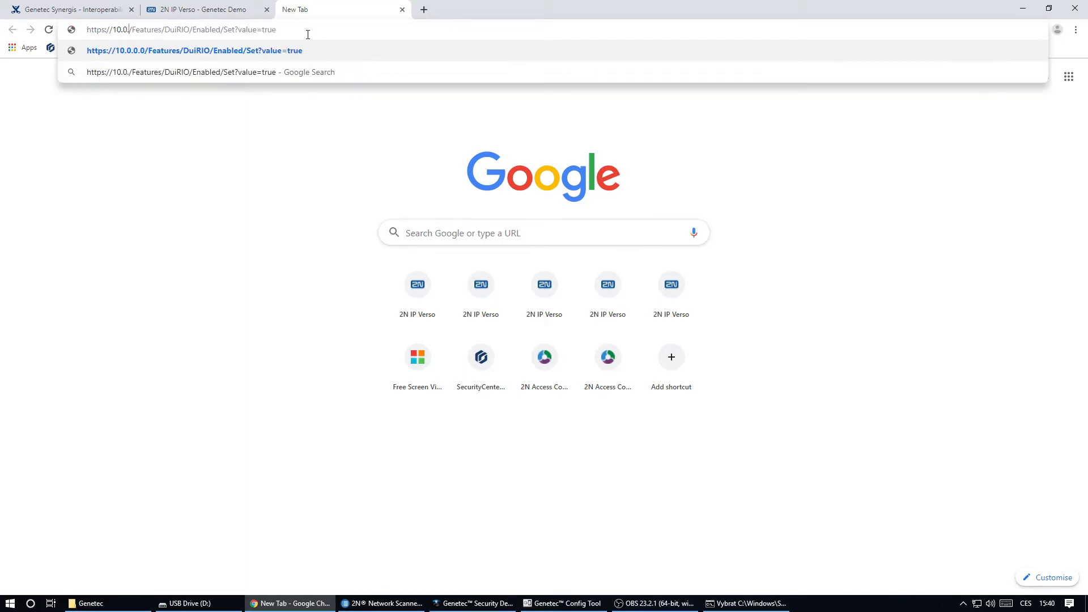
{"action": "type", "text": ".75"}
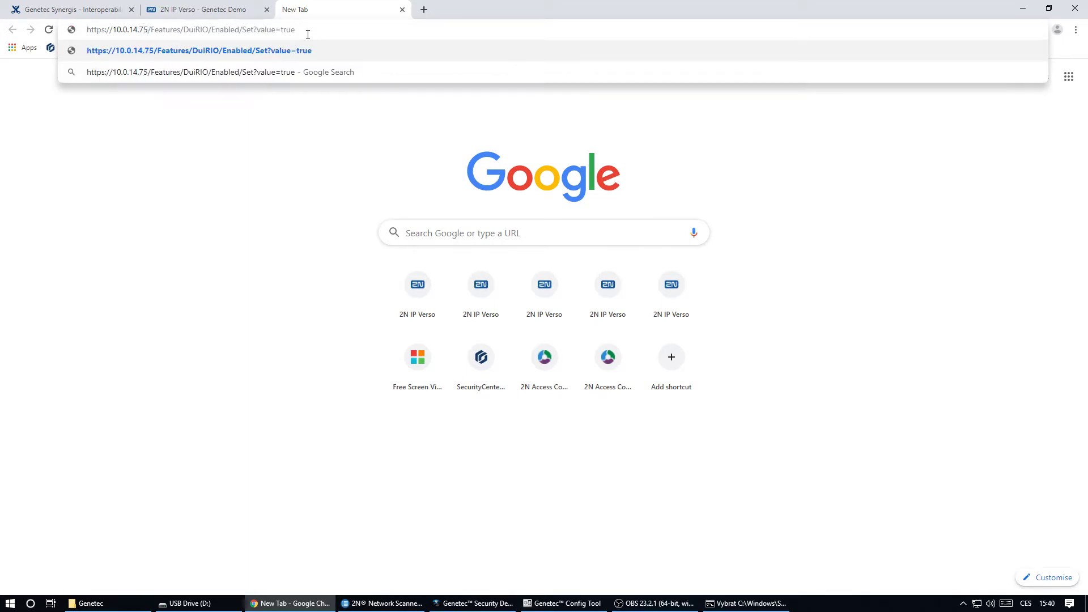
{"action": "key", "text": "Return"}
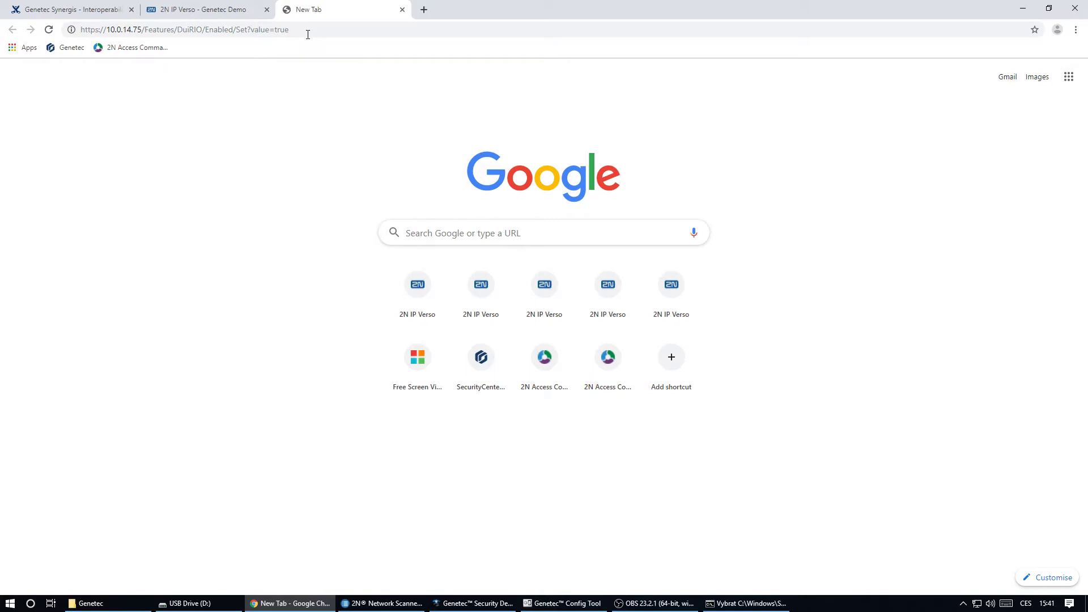
{"action": "left_click", "coordinate": [398, 343]}
{"action": "left_click", "coordinate": [439, 430]}
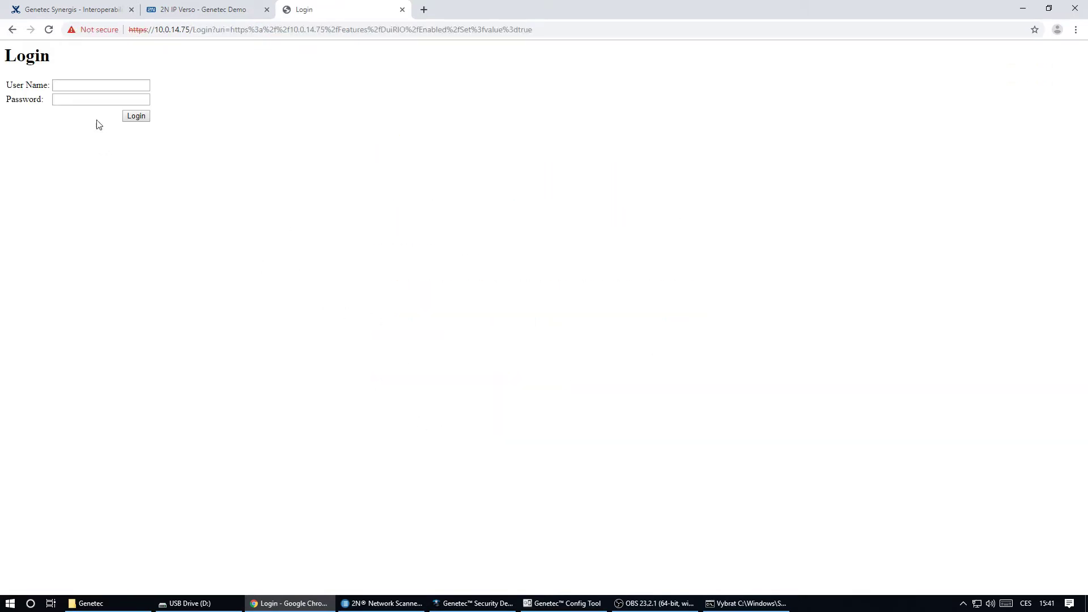
- Log in as admin and follow the link so the server answers 'Feature enabled'
{"action": "left_click", "coordinate": [73, 83]}
{"action": "type", "text": "admin"}
{"action": "key", "text": "Tab"}
{"action": "type", "text": "2"}
{"action": "left_click", "coordinate": [135, 117]}
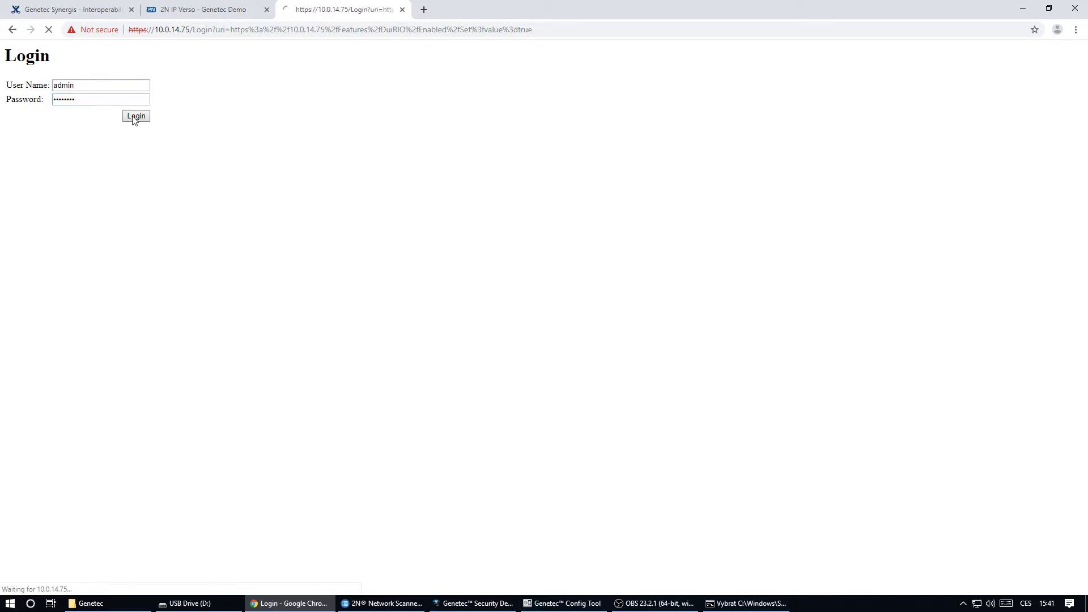
{"action": "left_click", "coordinate": [139, 94]}
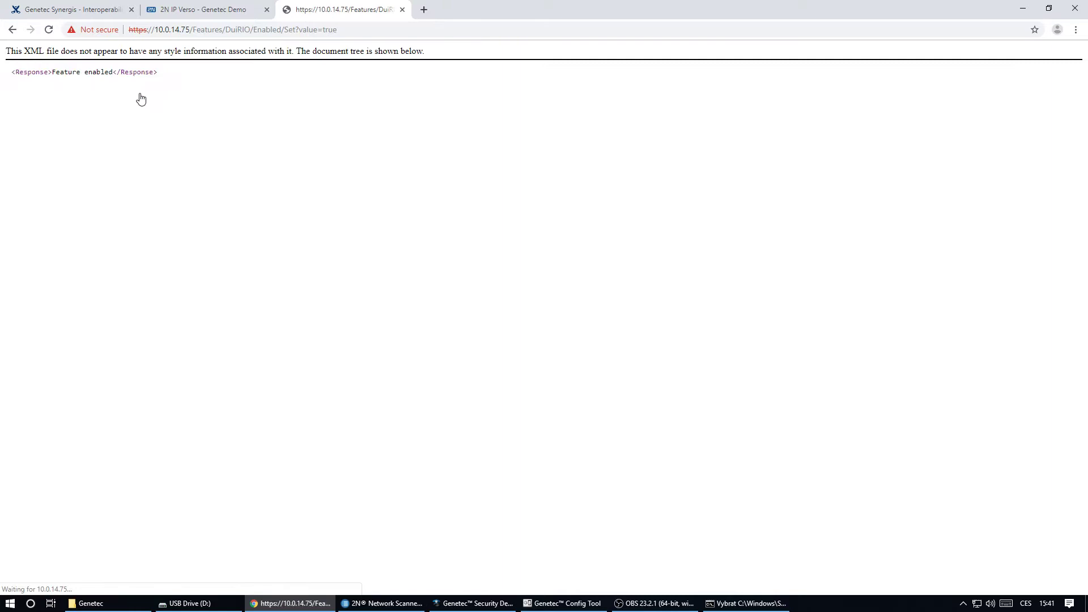
{"action": "left_click_drag", "start_coordinate": [112, 70], "coordinate": [52, 72]}
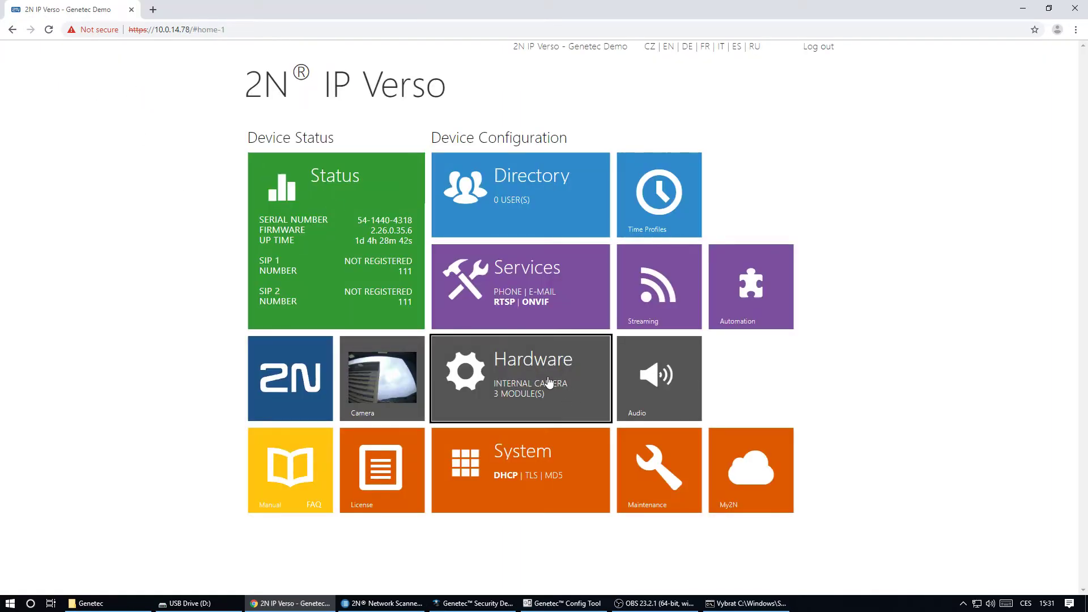
- Enable the door's Genetec Synergis connection to server 10.0.14.75 with user admin and password, and save
{"action": "left_click", "coordinate": [567, 393]}
{"action": "left_click", "coordinate": [318, 154]}
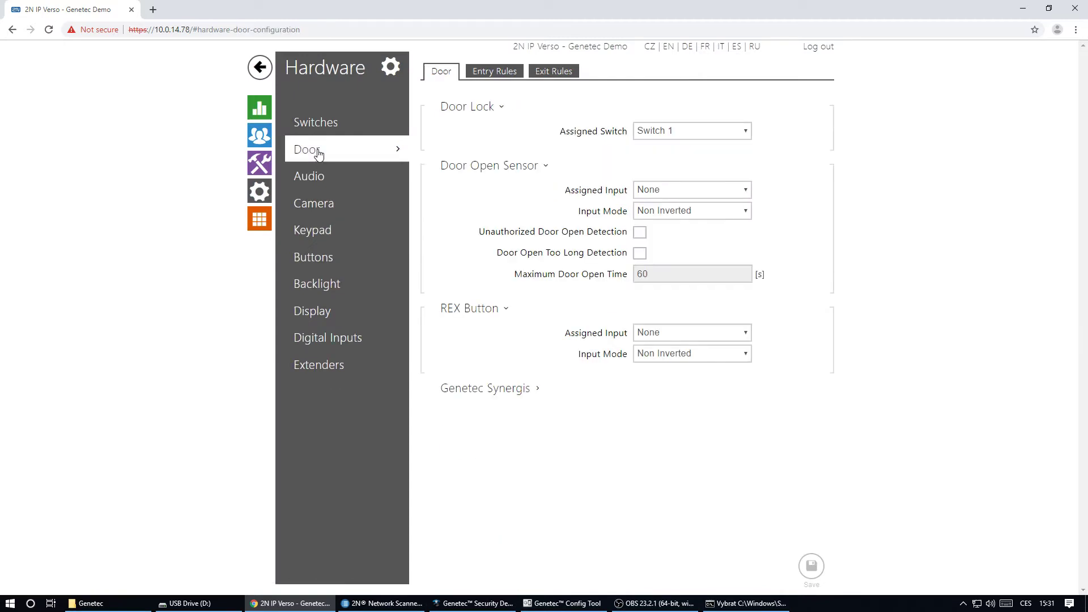
{"action": "left_click", "coordinate": [502, 400]}
{"action": "left_click", "coordinate": [640, 412]}
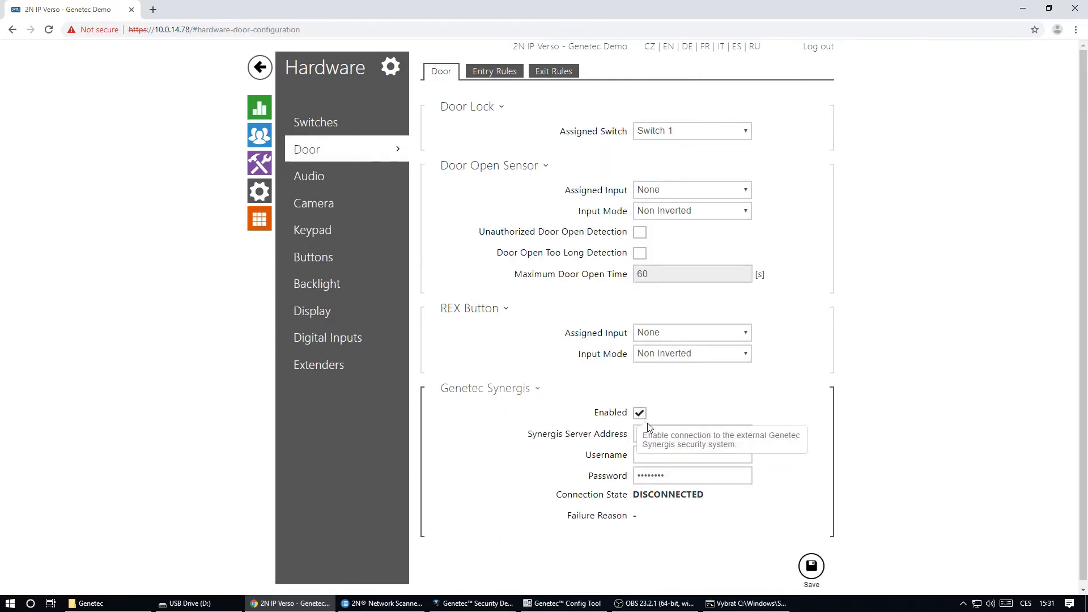
{"action": "left_click", "coordinate": [651, 432]}
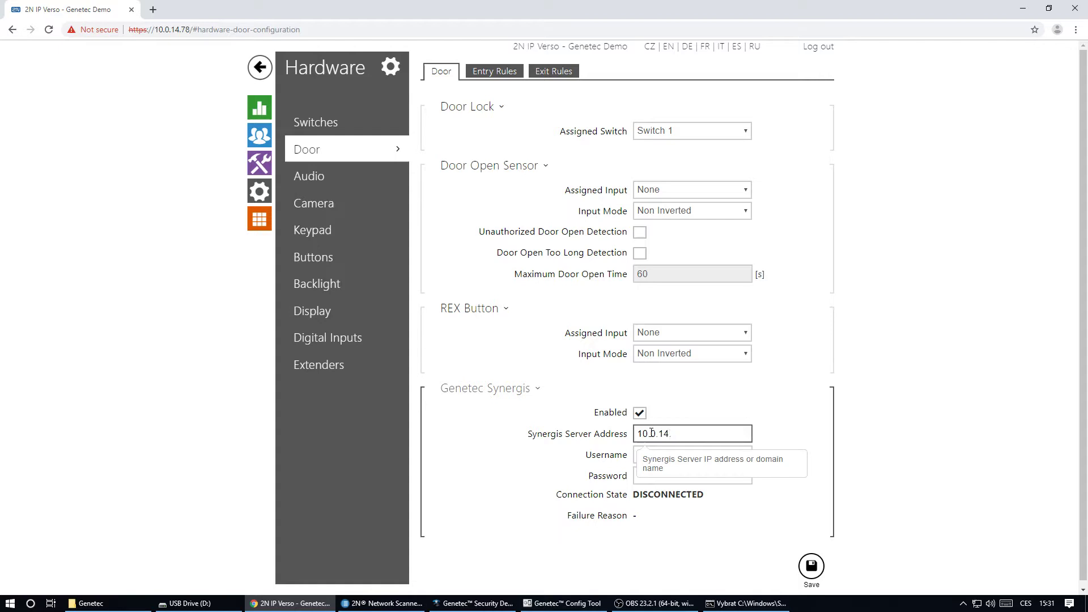
{"action": "type", "text": "10.0.14.75"}
{"action": "left_click", "coordinate": [649, 454]}
{"action": "type", "text": "admin"}
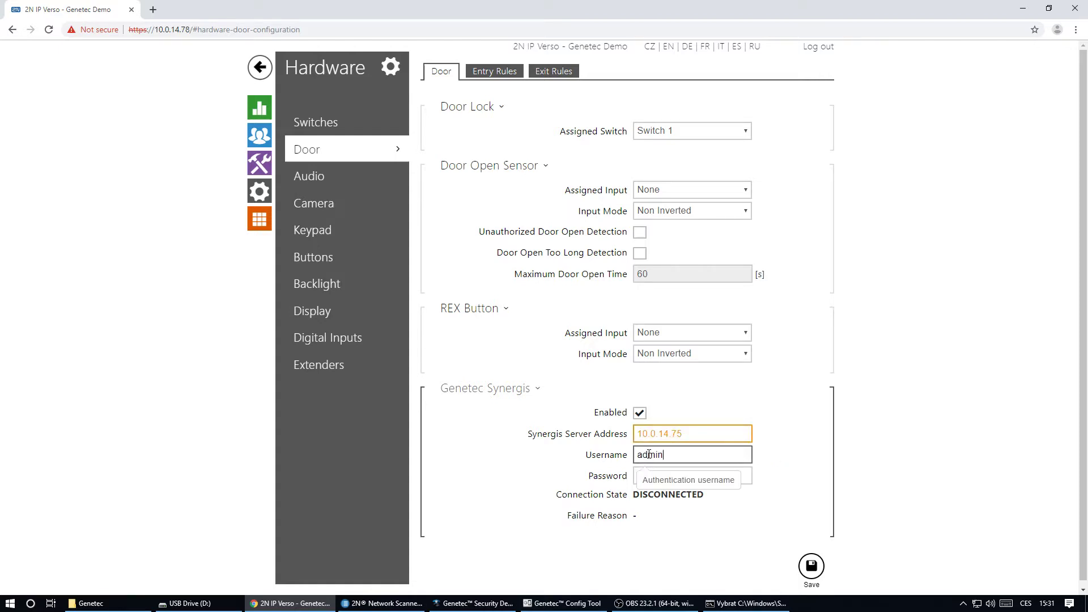
{"action": "left_click", "coordinate": [680, 474]}
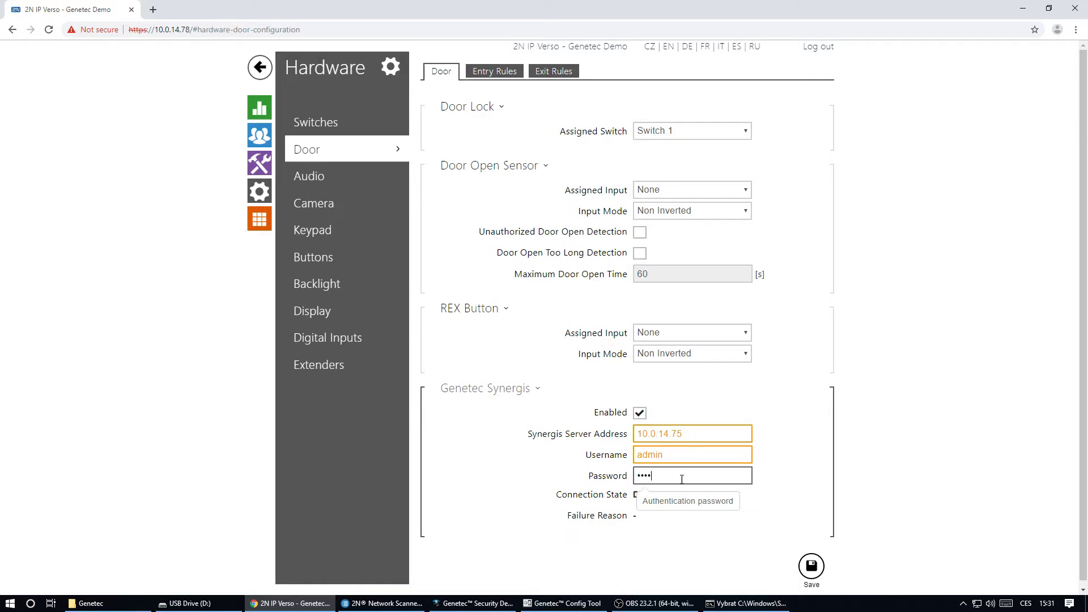
{"action": "left_click", "coordinate": [811, 566]}
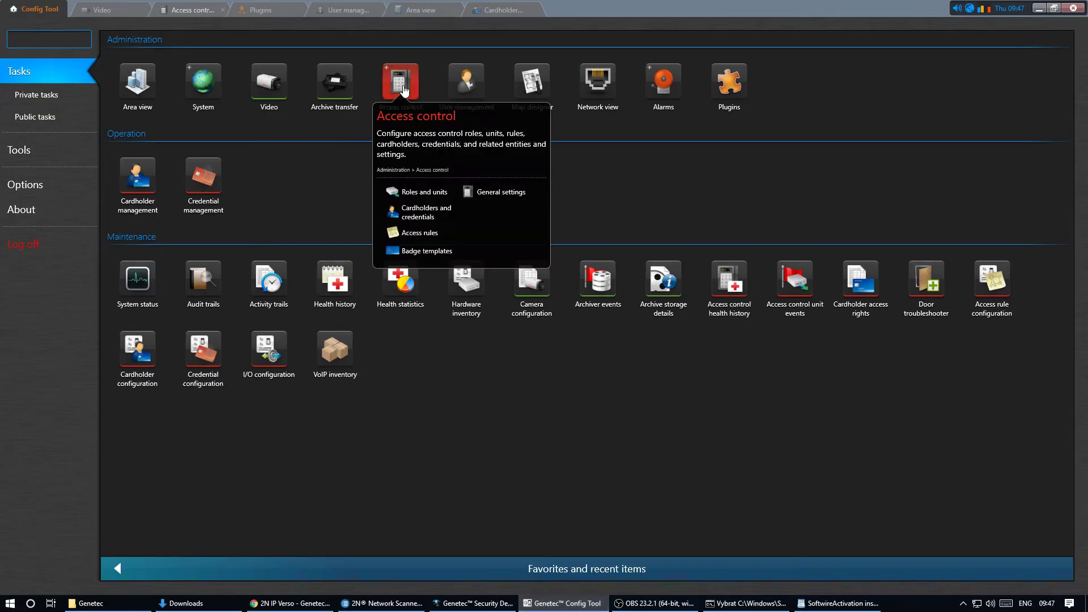
- Create an access control unit on localhost with admin credentials and view its Hardware RIO tab
{"action": "left_click", "coordinate": [429, 188]}
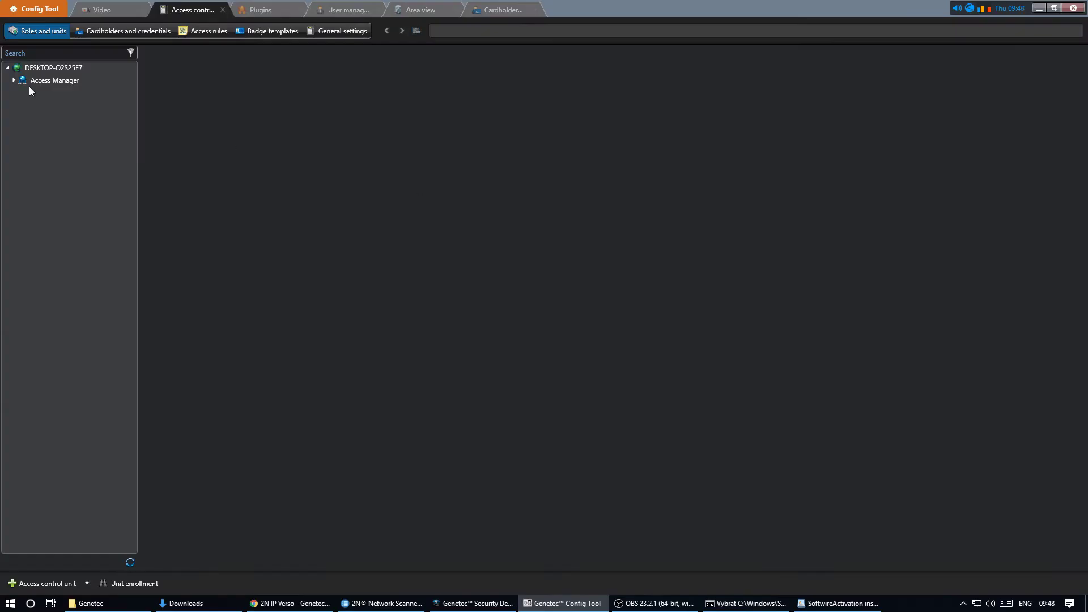
{"action": "left_click", "coordinate": [55, 587]}
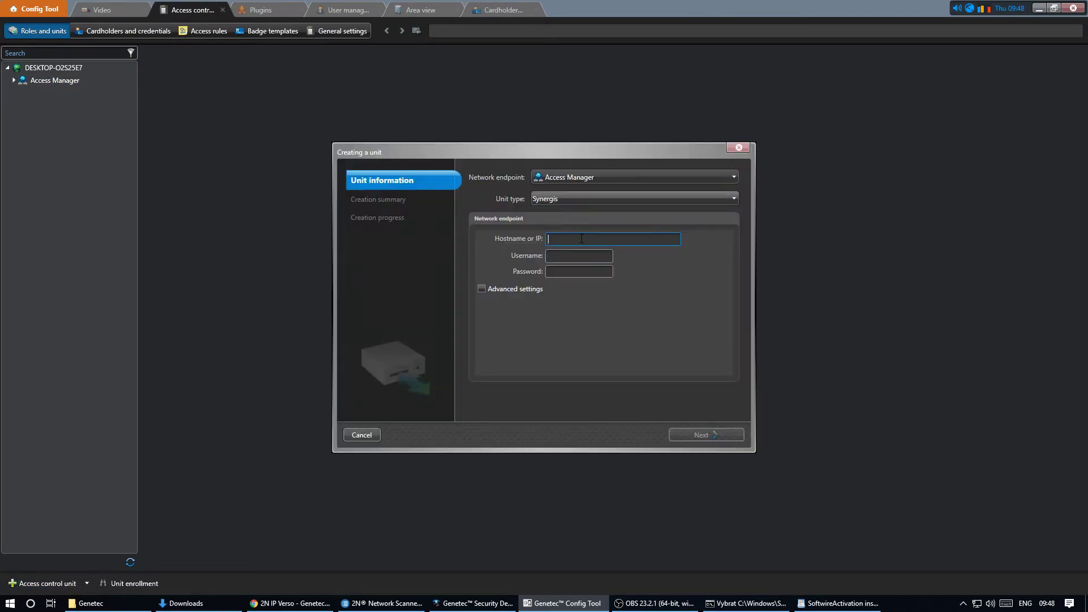
{"action": "type", "text": "localhost"}
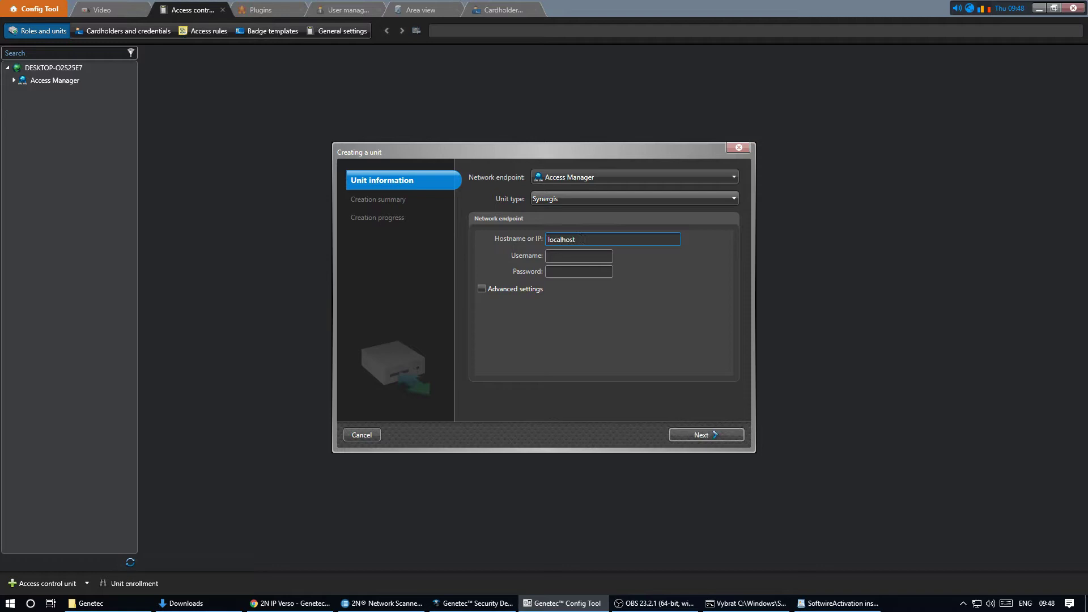
{"action": "key", "text": "Tab"}
{"action": "type", "text": "admin"}
{"action": "key", "text": "Tab"}
{"action": "left_click", "coordinate": [699, 434]}
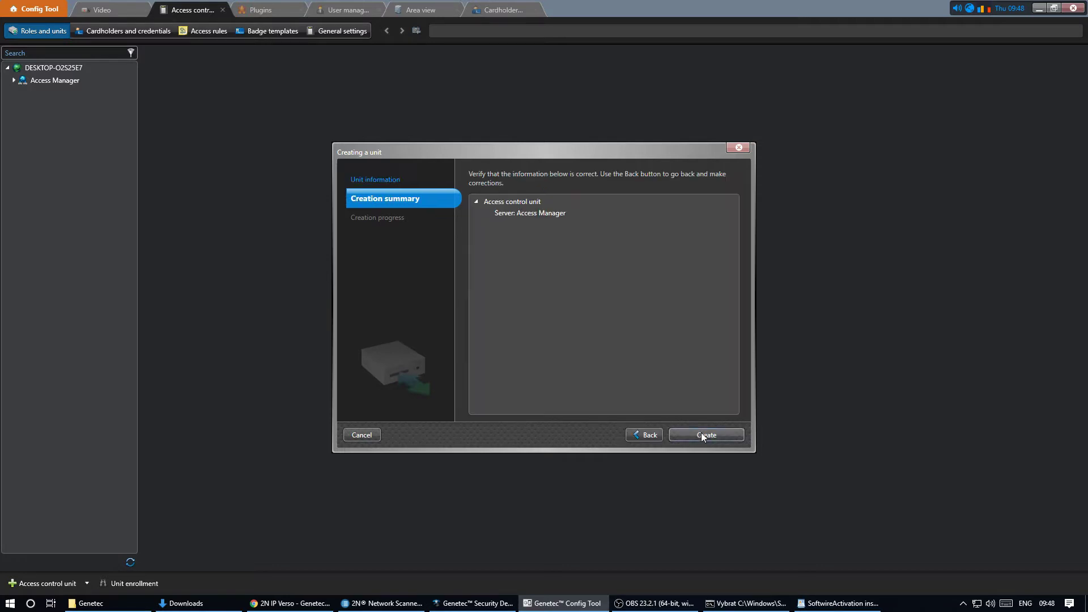
{"action": "left_click", "coordinate": [701, 434]}
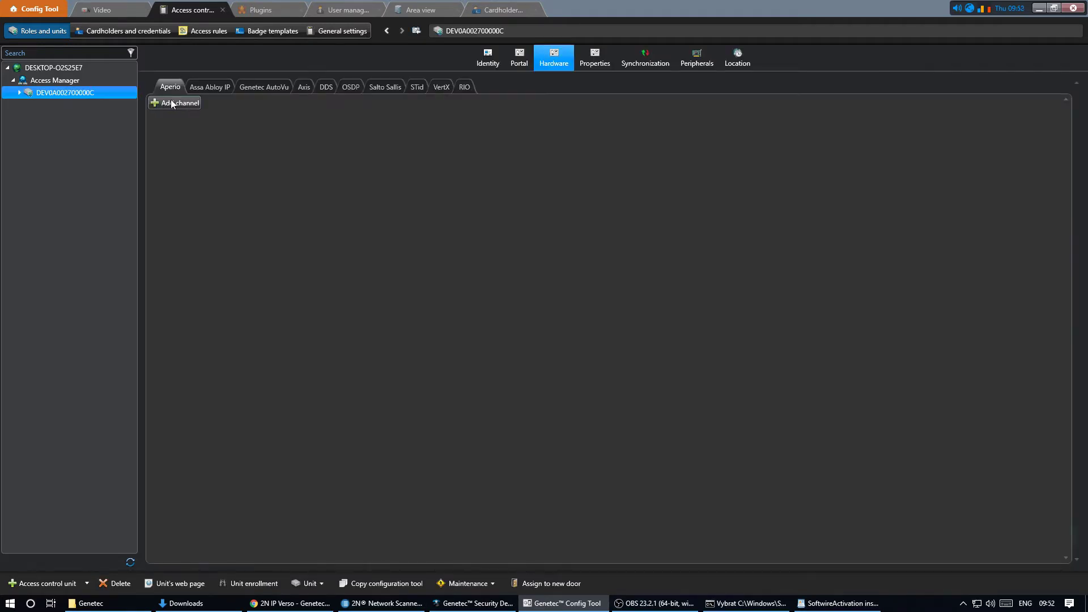
{"action": "left_click", "coordinate": [463, 88]}
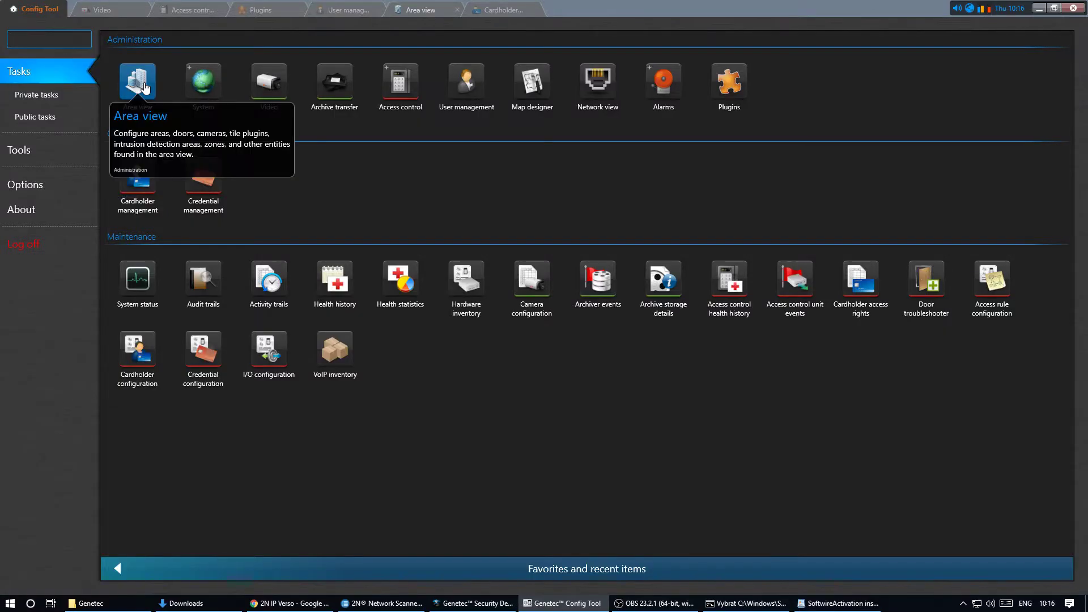
- Start a new door entity in Area view named 'Front Door'
{"action": "left_click", "coordinate": [141, 83]}
{"action": "left_click", "coordinate": [34, 583]}
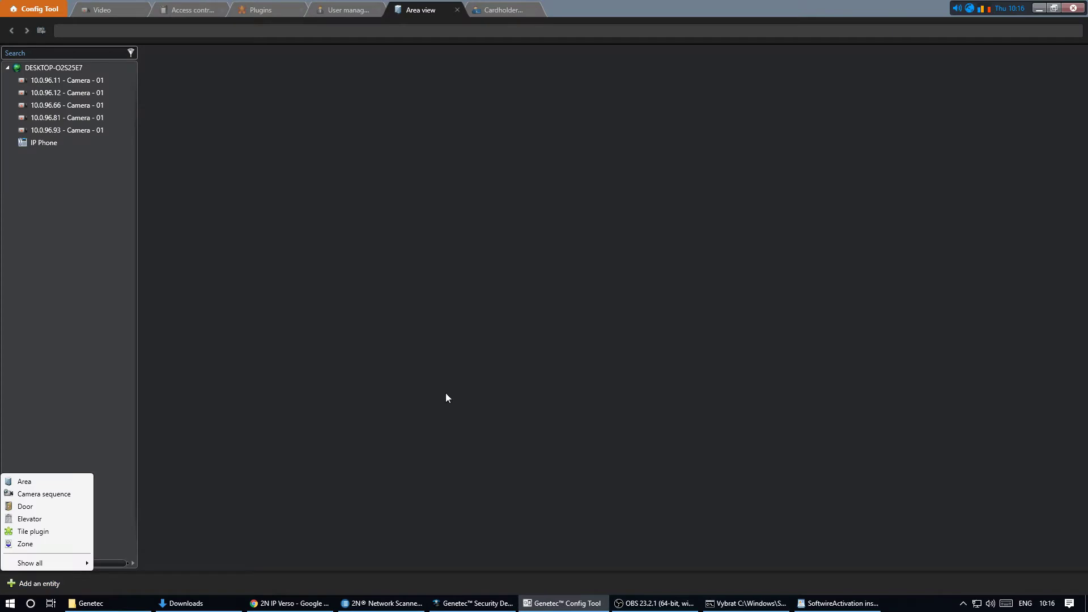
{"action": "left_click", "coordinate": [64, 506]}
{"action": "type", "text": "Fron"}
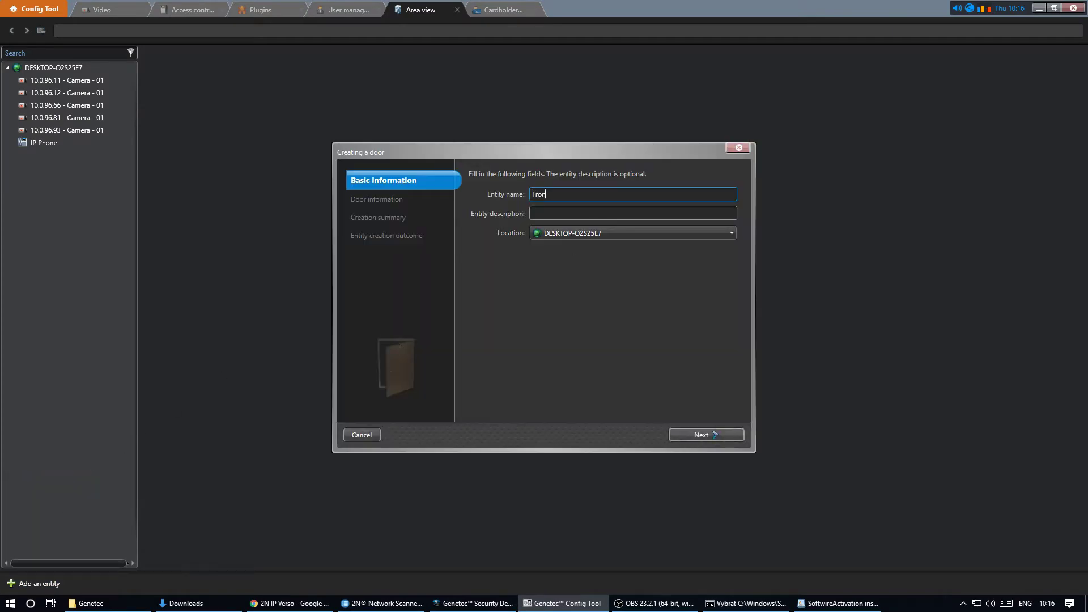
{"action": "type", "text": "t Door"}
{"action": "left_click", "coordinate": [701, 436]}
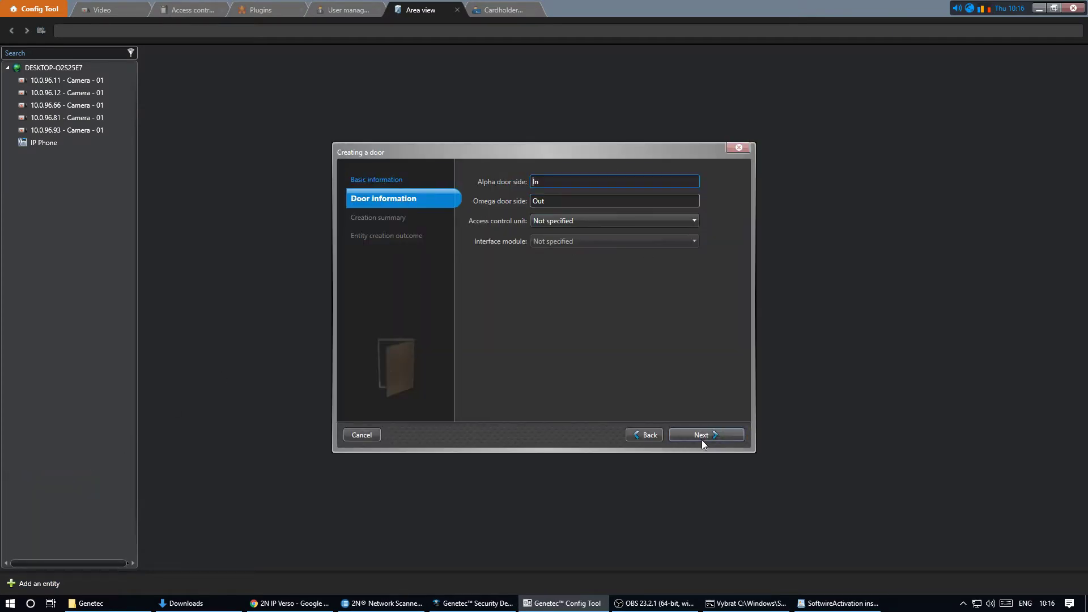
- Tie the door to unit DEV0A002700000C and the 2N IP Verso interface module, then create it
{"action": "left_click", "coordinate": [650, 220]}
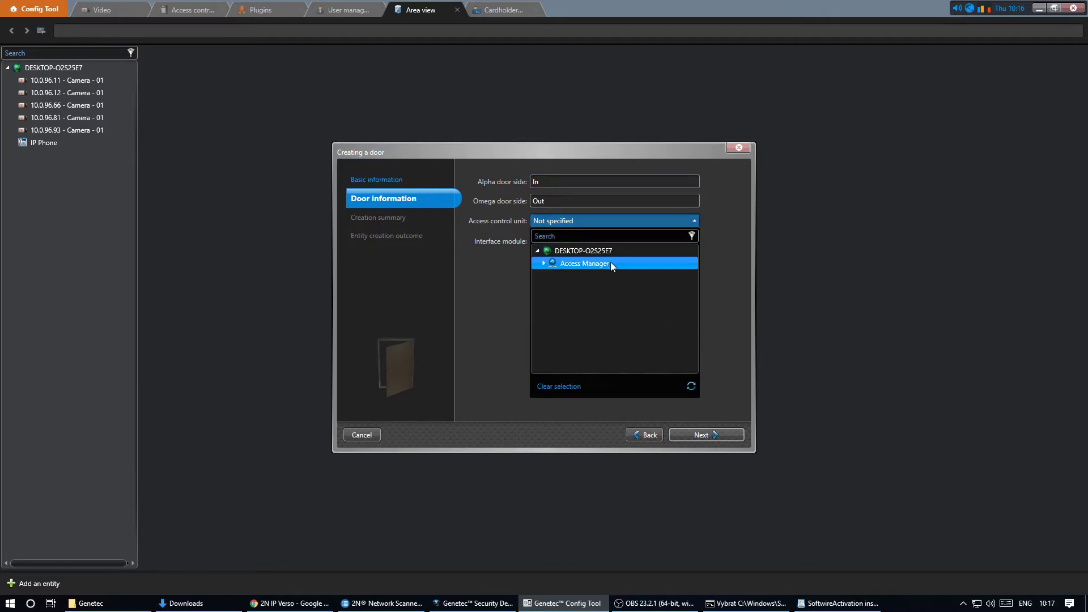
{"action": "left_click", "coordinate": [545, 263]}
{"action": "left_click", "coordinate": [574, 276]}
{"action": "left_click", "coordinate": [620, 241]}
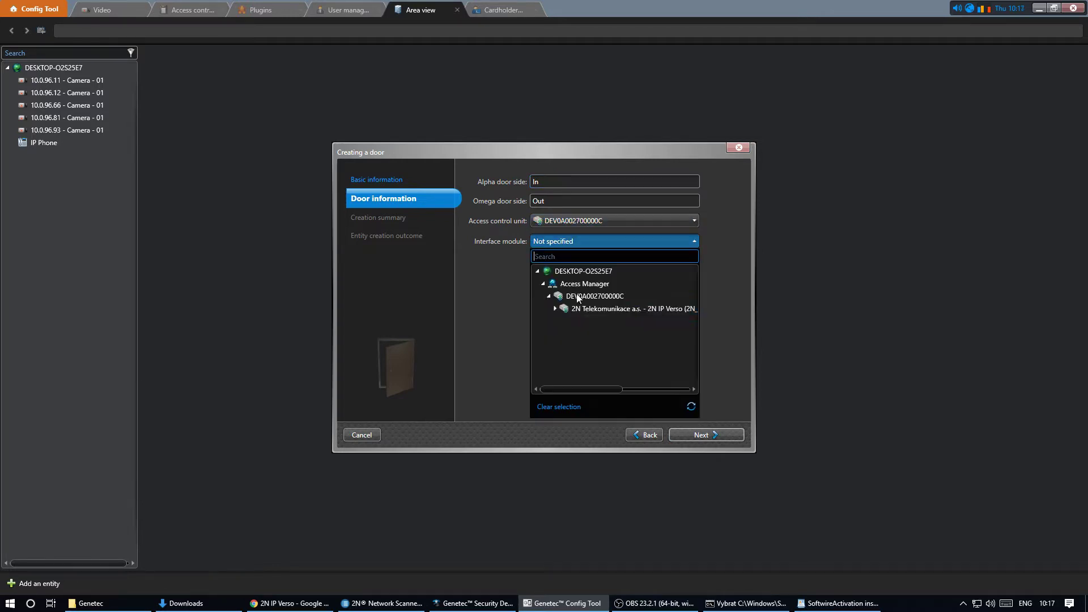
{"action": "left_click", "coordinate": [568, 308]}
{"action": "left_click", "coordinate": [730, 436]}
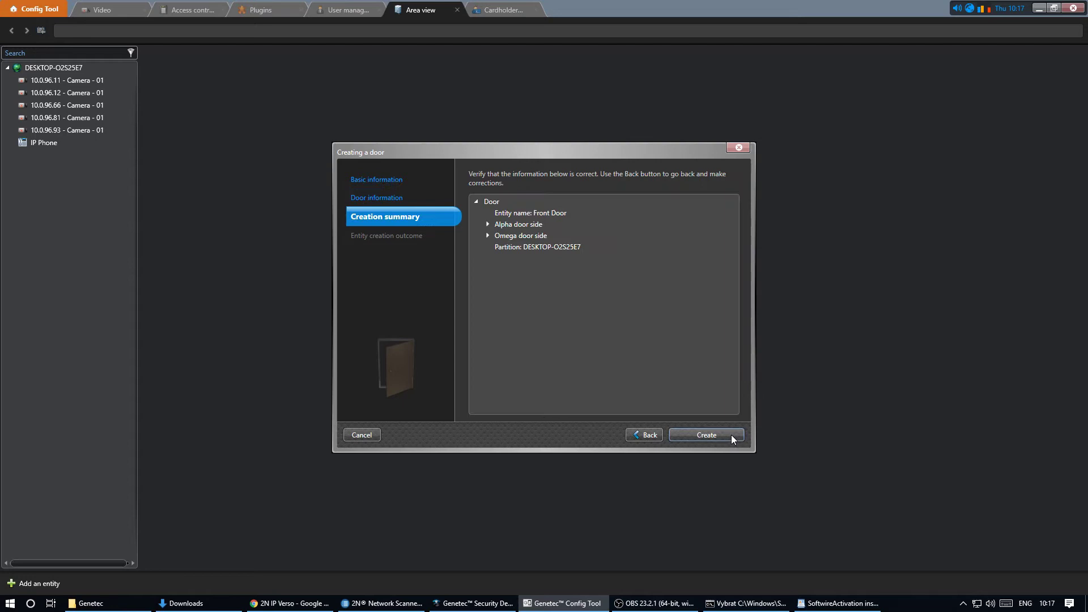
{"action": "left_click", "coordinate": [731, 434]}
- Give the In side the Entry Card Reader, a request-to-exit input and camera 10.0.96.11
{"action": "left_click", "coordinate": [731, 434]}
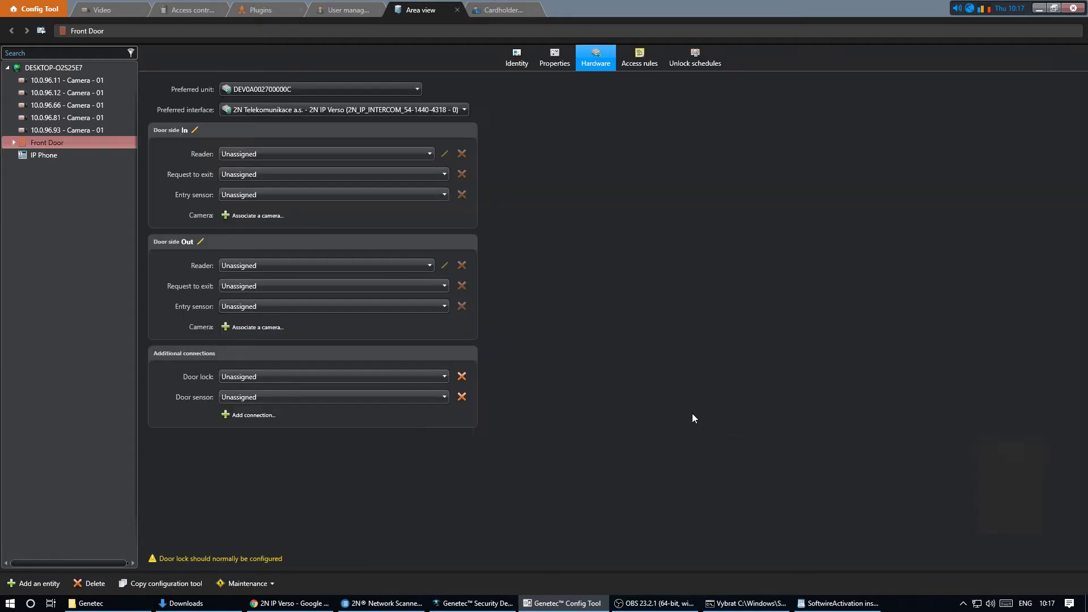
{"action": "left_click", "coordinate": [348, 154]}
{"action": "left_click", "coordinate": [351, 233]}
{"action": "left_click", "coordinate": [340, 174]}
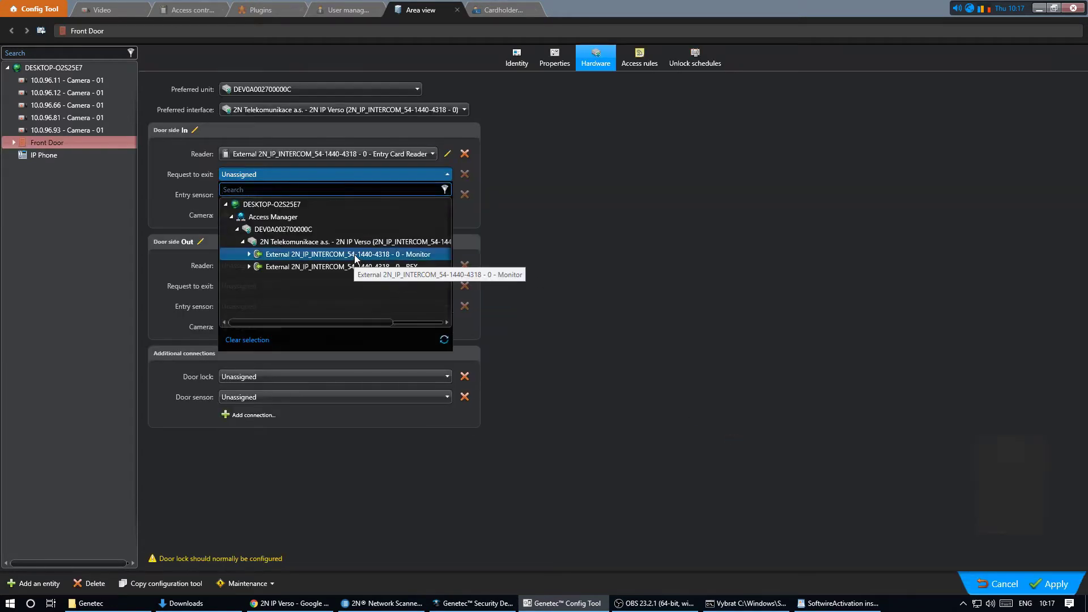
{"action": "left_click", "coordinate": [355, 254]}
{"action": "left_click", "coordinate": [352, 194]}
{"action": "left_click", "coordinate": [349, 287]}
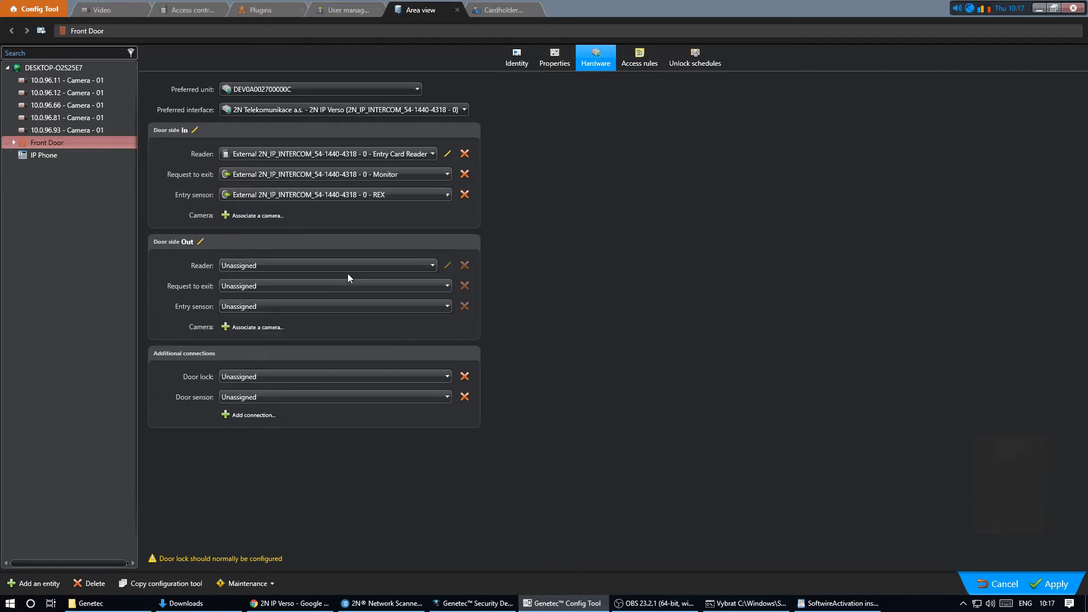
{"action": "left_click", "coordinate": [359, 194]}
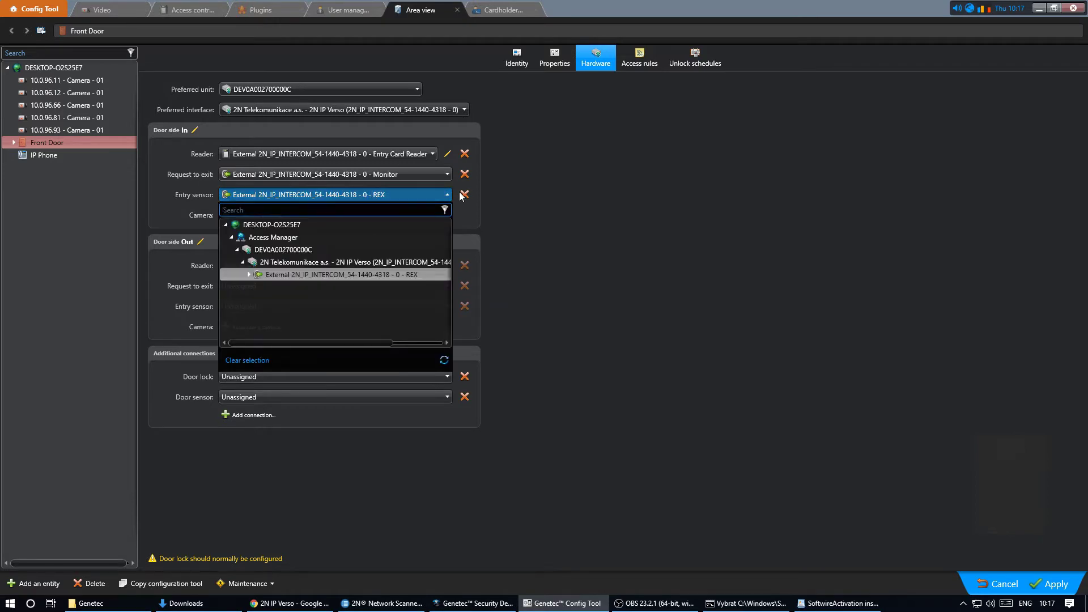
{"action": "left_click", "coordinate": [461, 196]}
{"action": "left_click", "coordinate": [463, 193]}
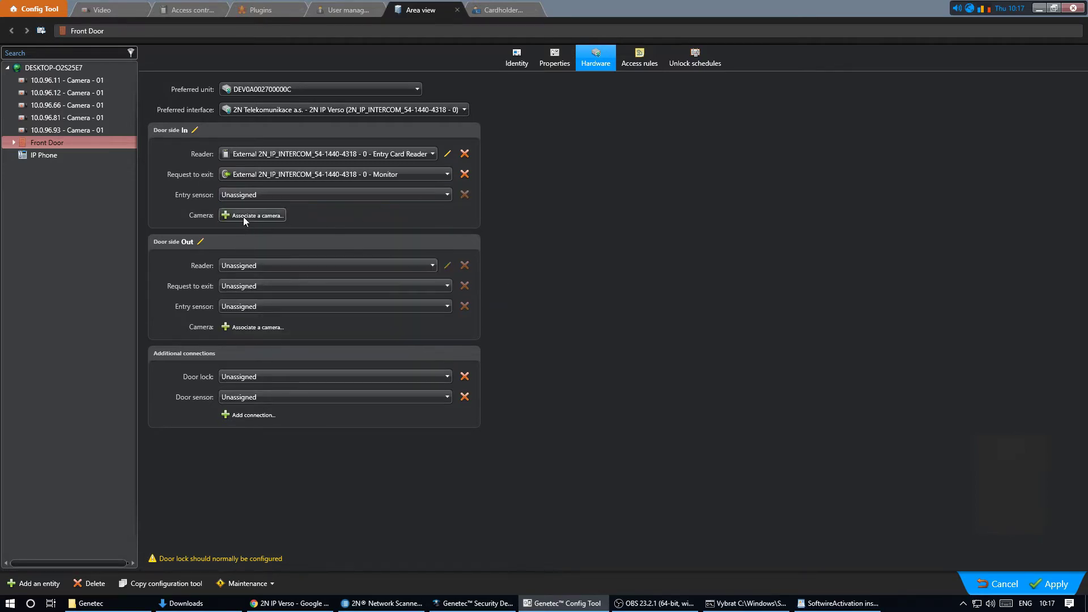
{"action": "left_click", "coordinate": [273, 217]}
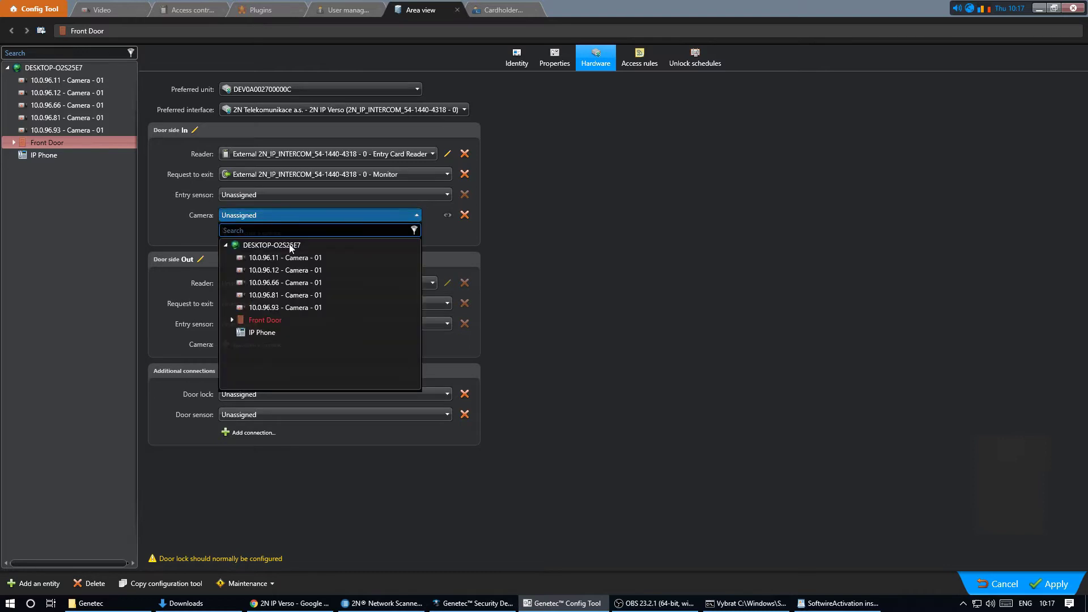
{"action": "left_click", "coordinate": [307, 258]}
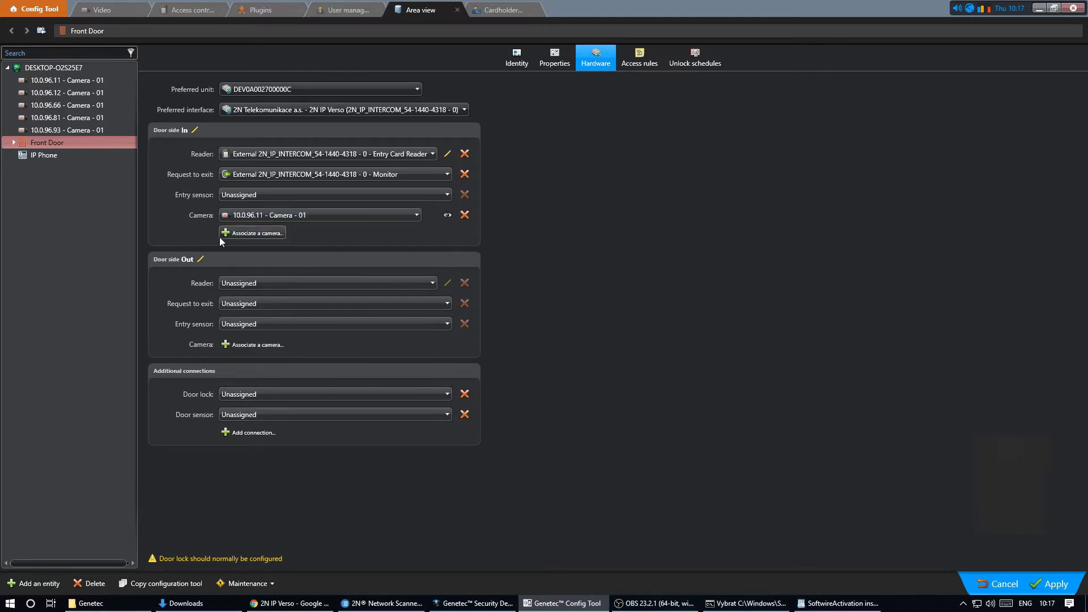
- Give the Out side the Exit Card Reader, REX request-to-exit and camera 10.0.96.11
{"action": "left_click", "coordinate": [264, 283]}
{"action": "left_click", "coordinate": [277, 362]}
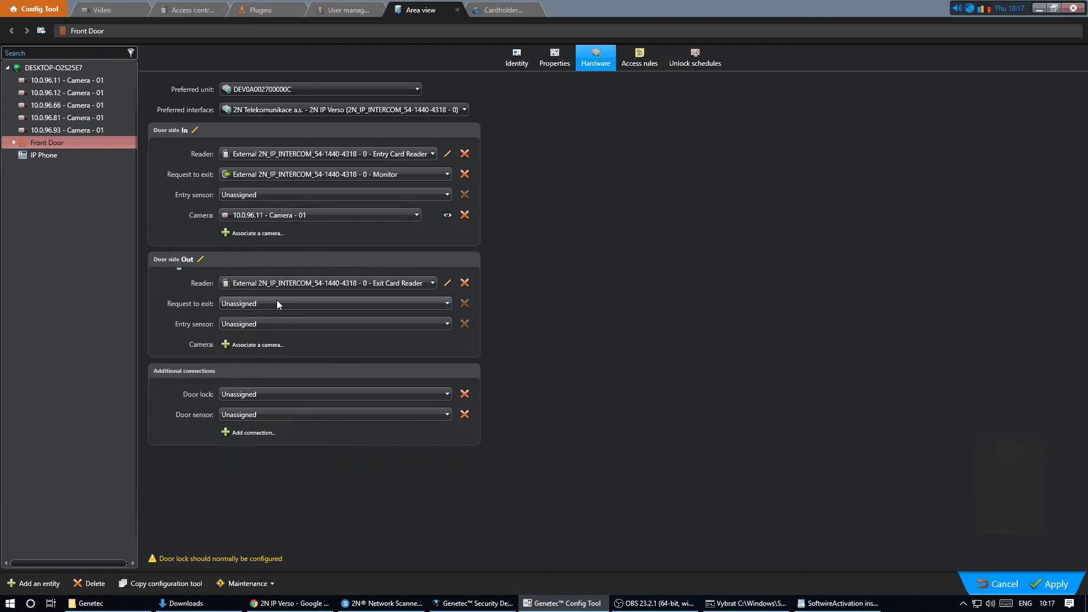
{"action": "left_click", "coordinate": [277, 300]}
{"action": "left_click", "coordinate": [315, 382]}
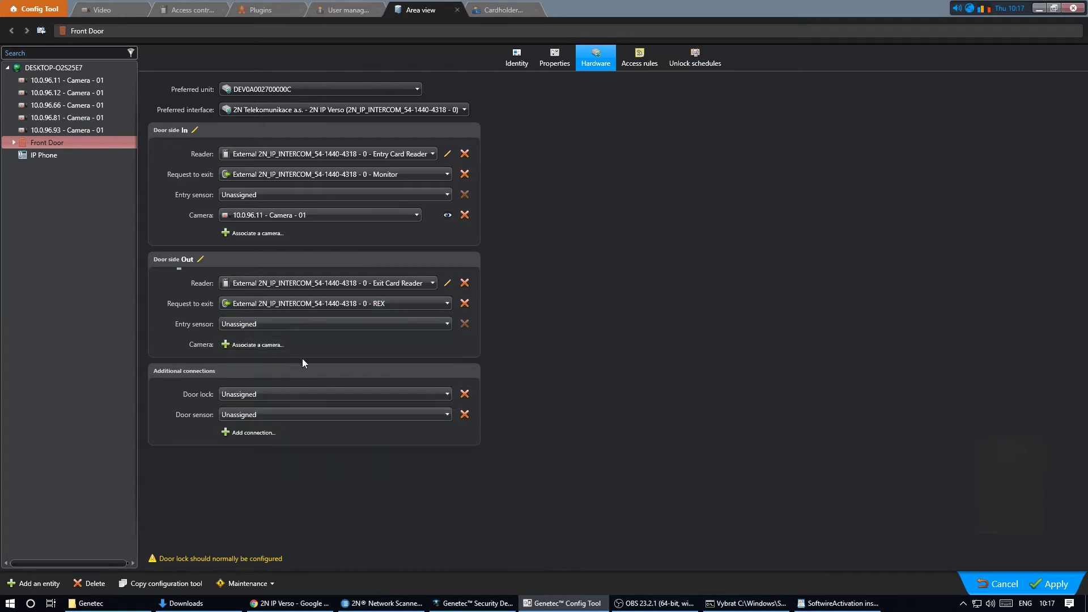
{"action": "left_click", "coordinate": [262, 346]}
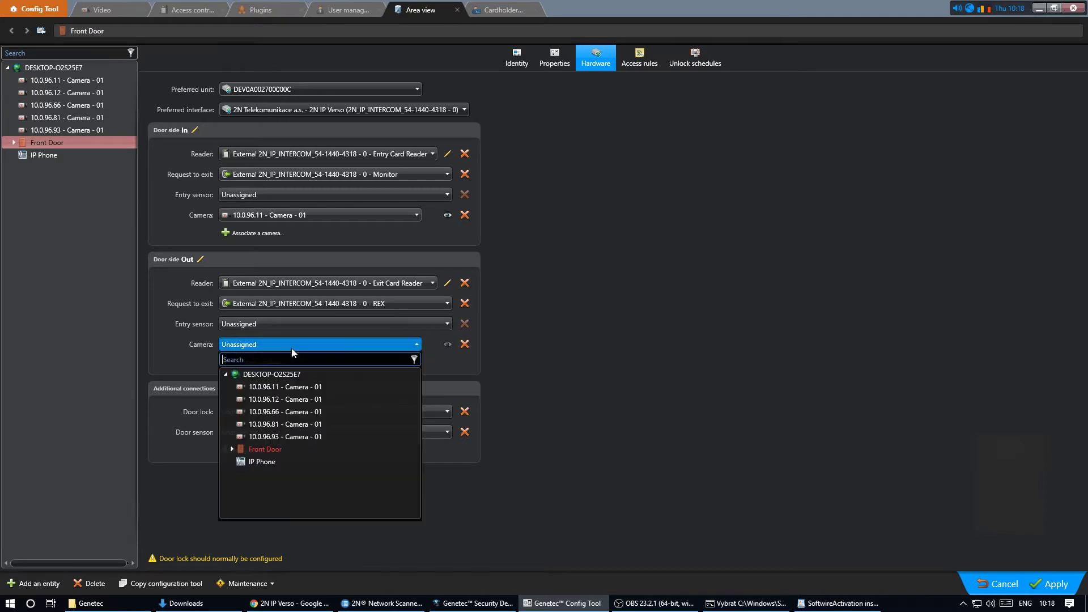
{"action": "left_click", "coordinate": [308, 388]}
- Use the intercom's Lock output as door lock, leave the door sensor unassigned, and apply
{"action": "left_click", "coordinate": [267, 411]}
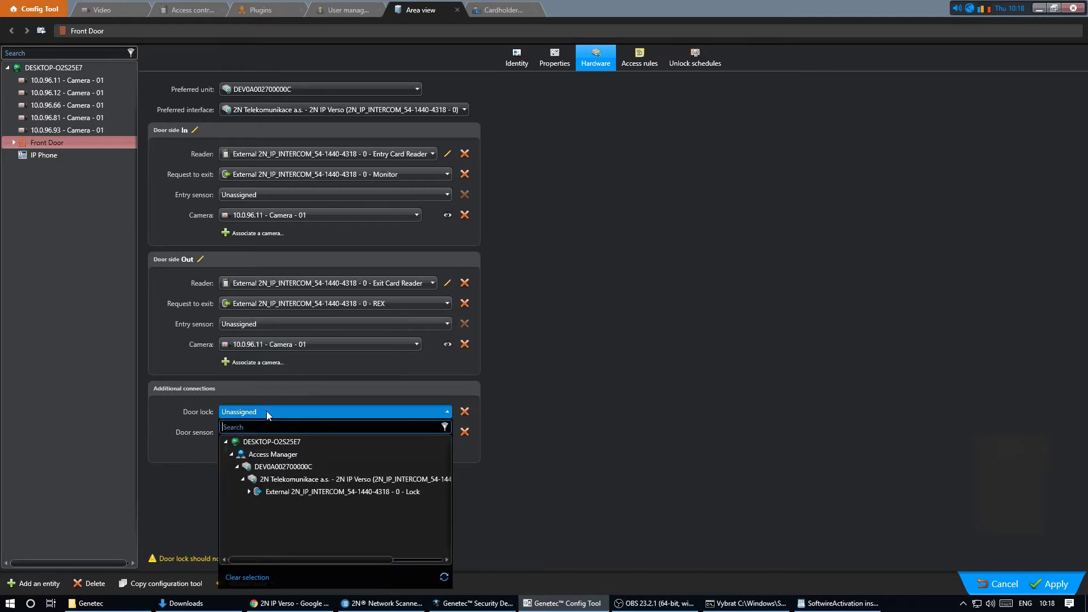
{"action": "left_click", "coordinate": [304, 491]}
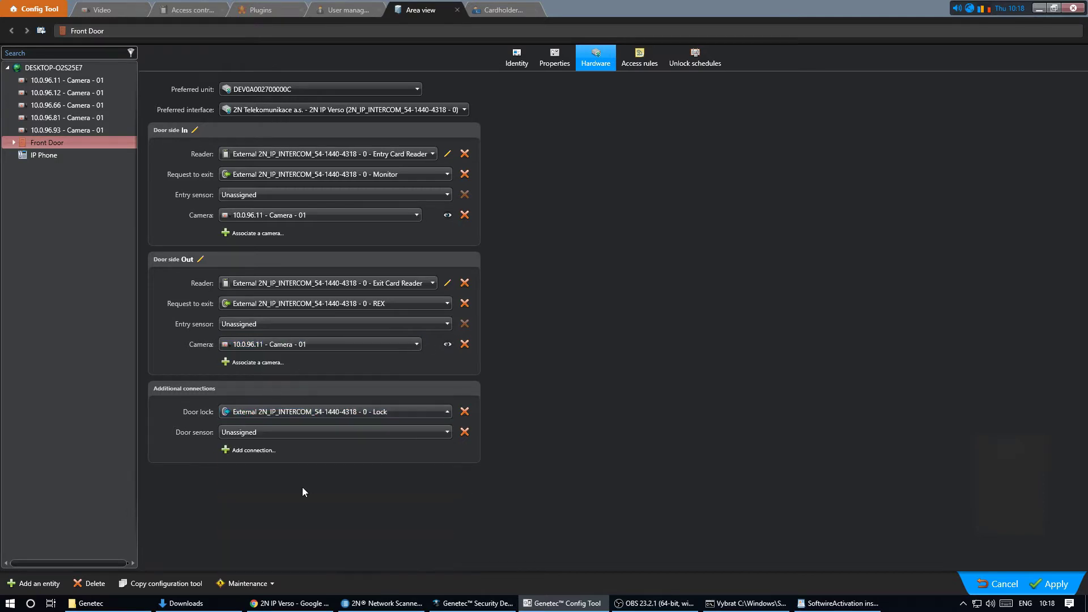
{"action": "left_click", "coordinate": [422, 432]}
{"action": "left_click", "coordinate": [423, 432]}
{"action": "left_click", "coordinate": [1056, 589]}
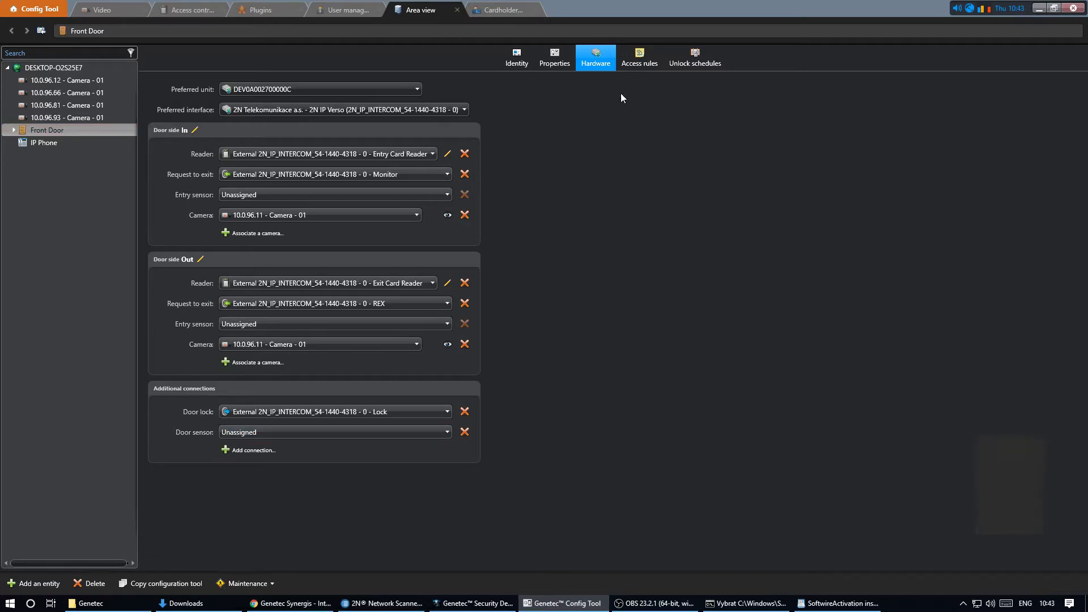
- Add the All open rule to Front Door's access rules and apply the change
{"action": "left_click", "coordinate": [646, 65]}
{"action": "left_click", "coordinate": [165, 554]}
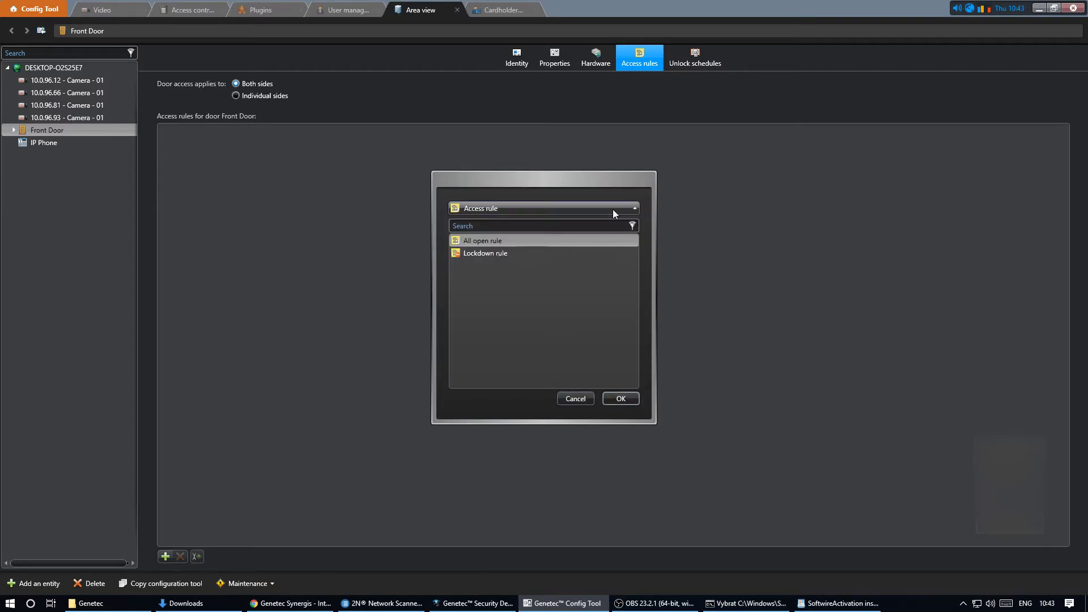
{"action": "left_click", "coordinate": [628, 400]}
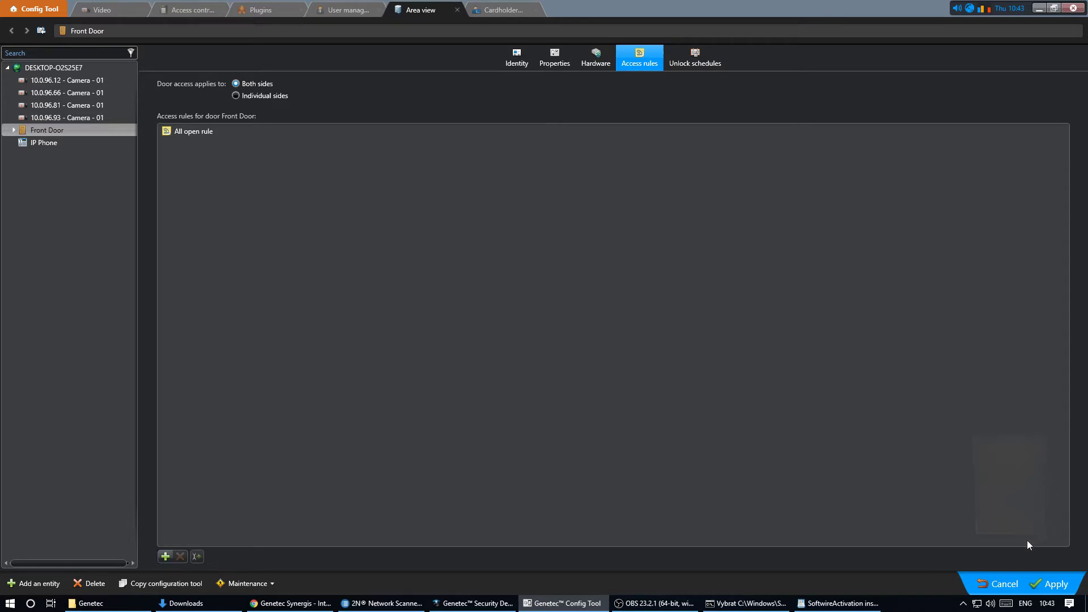
{"action": "left_click", "coordinate": [1066, 590]}
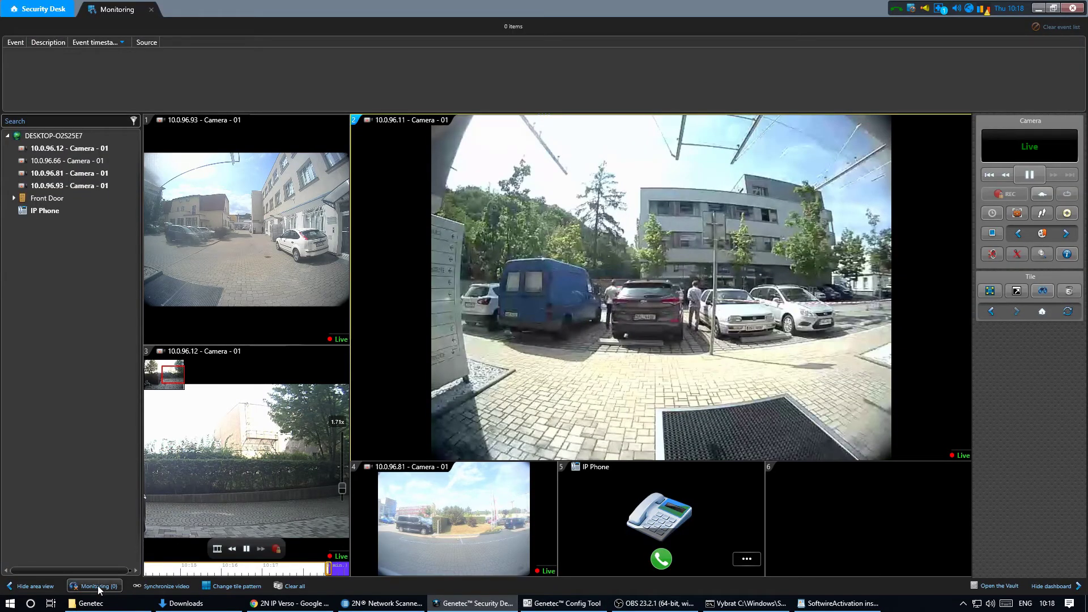
- Add Front Door to event monitoring and route its events to tile 2
{"action": "left_click", "coordinate": [111, 587]}
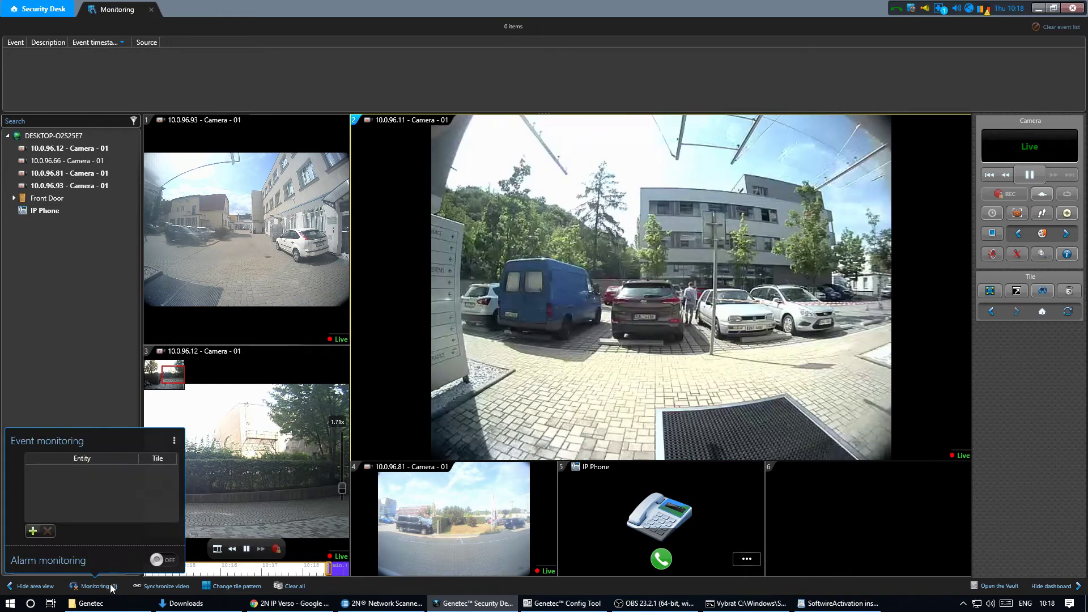
{"action": "left_click", "coordinate": [33, 531]}
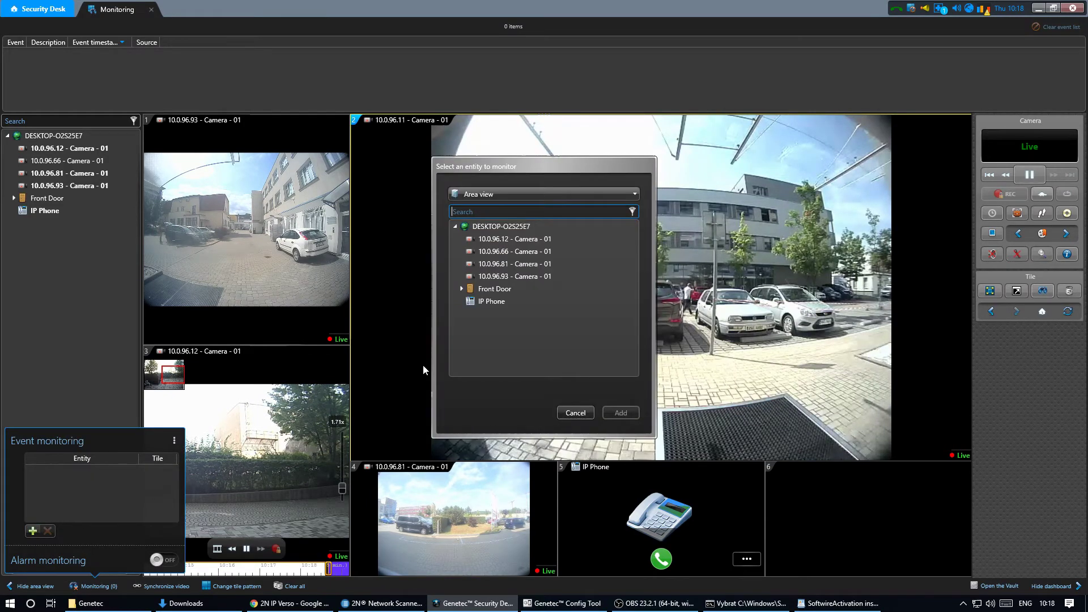
{"action": "left_click", "coordinate": [511, 289]}
{"action": "left_click", "coordinate": [620, 412]}
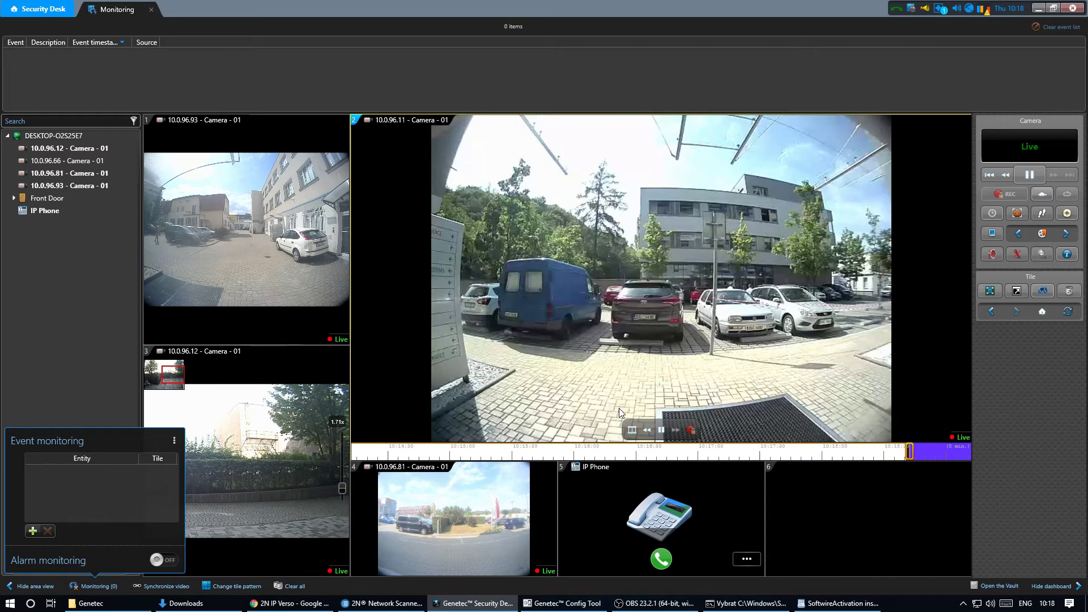
{"action": "left_click", "coordinate": [168, 435]}
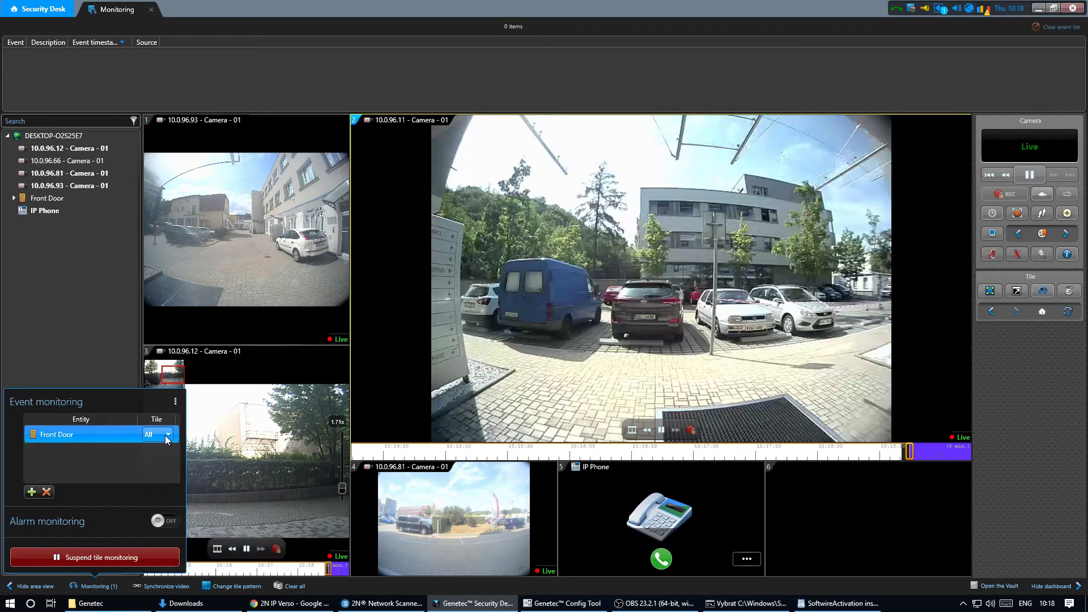
{"action": "left_click", "coordinate": [168, 434]}
{"action": "left_click", "coordinate": [154, 470]}
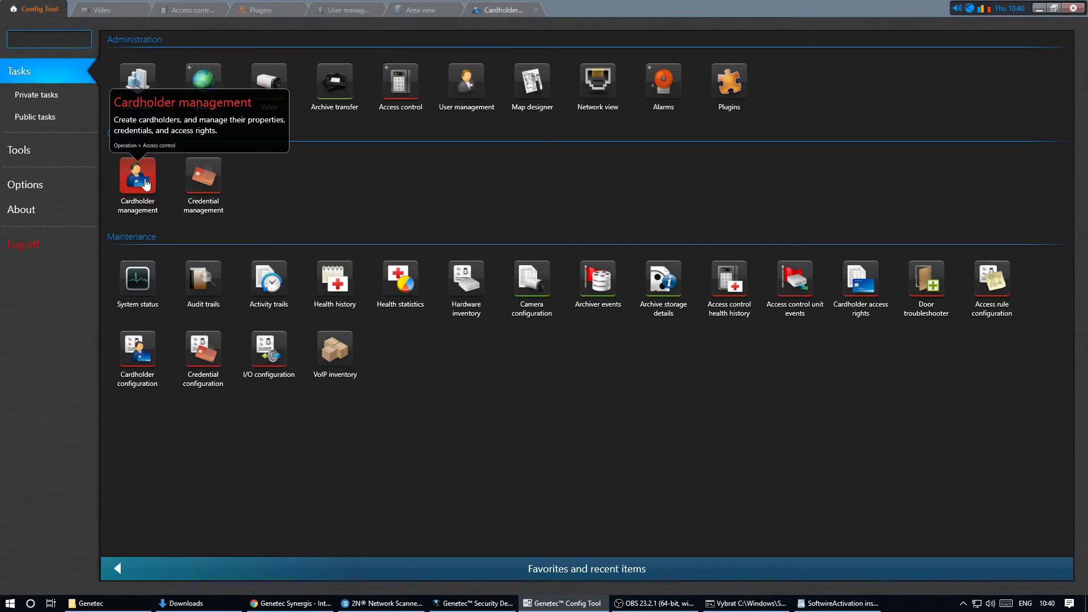
- Create a new cardholder and enter the cardholder's first and last name
{"action": "left_click", "coordinate": [137, 177]}
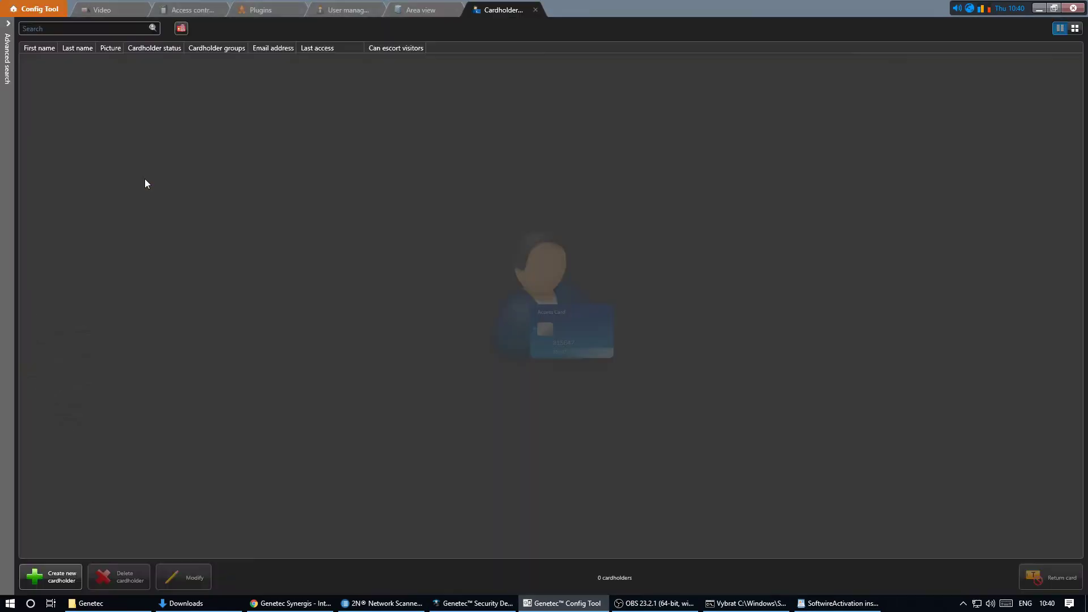
{"action": "left_click", "coordinate": [59, 576]}
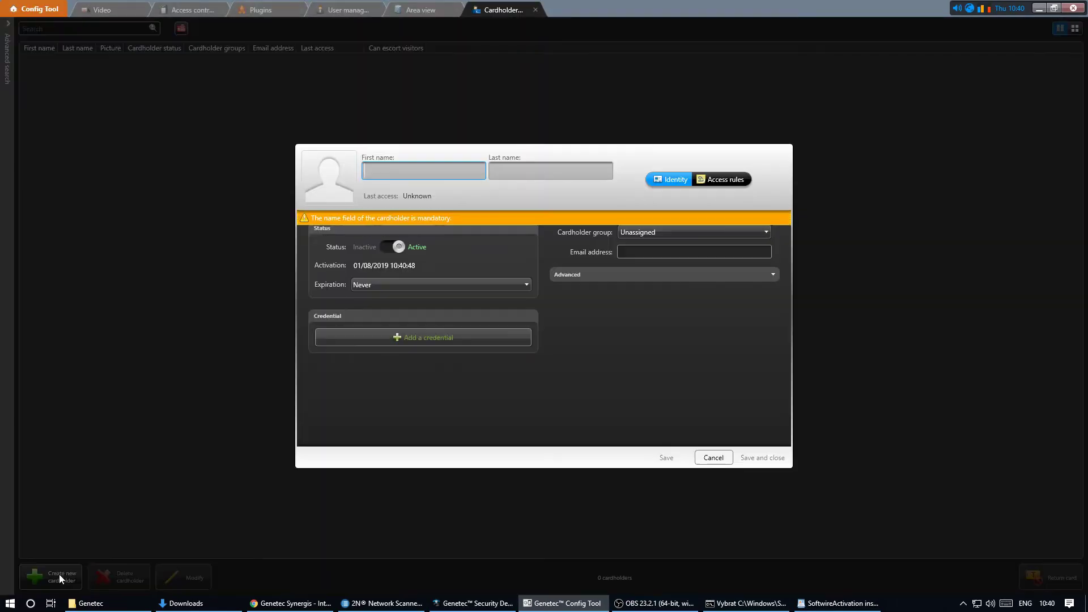
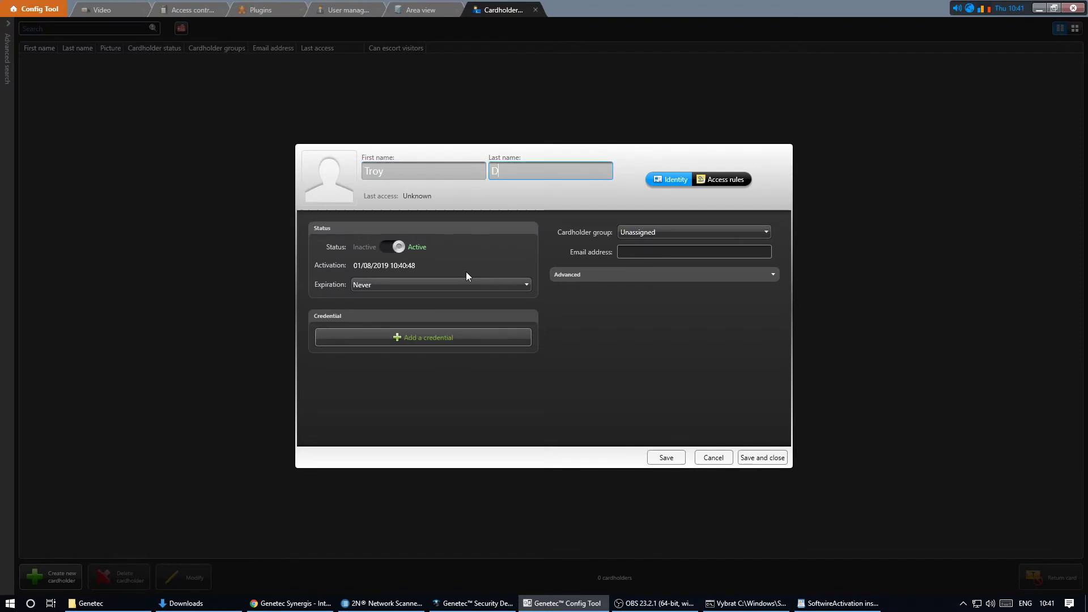
{"action": "key", "text": "Tab"}
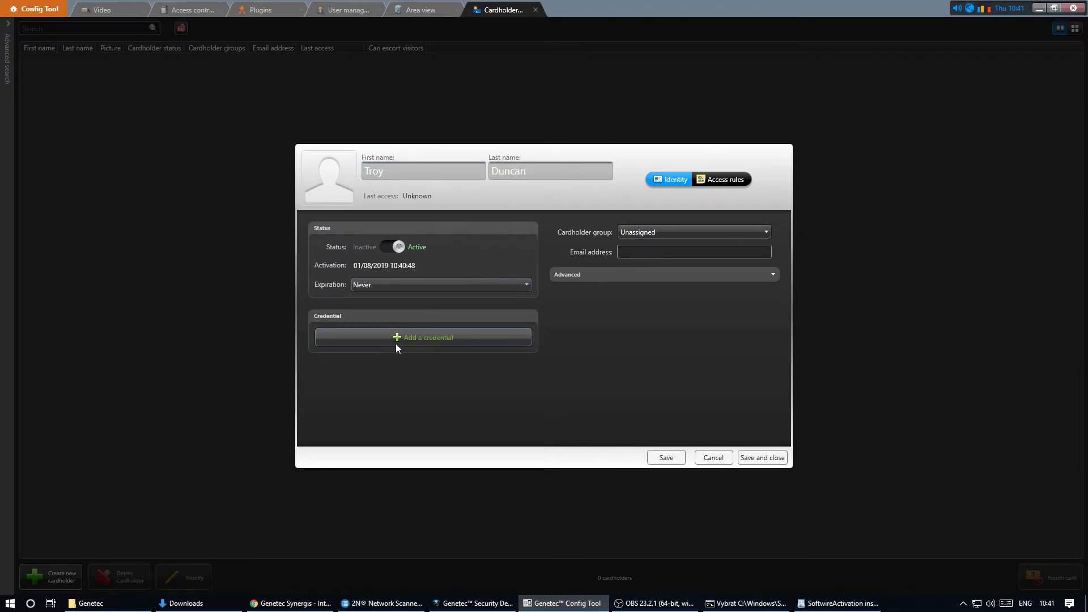
- Add a card credential by automatic entry, enrolled at the Front Door access point
{"action": "left_click", "coordinate": [403, 339]}
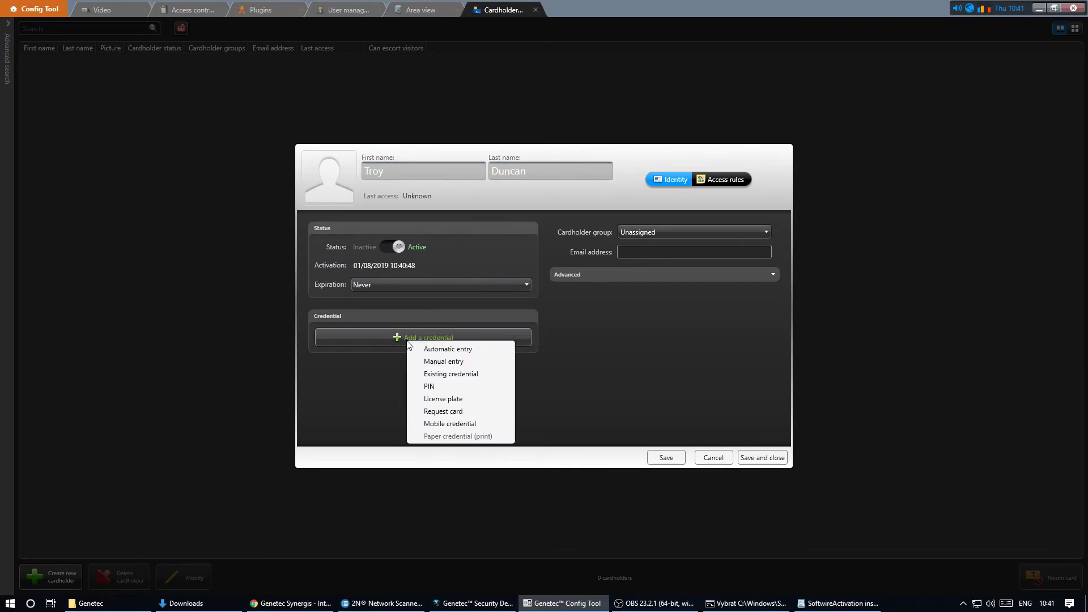
{"action": "left_click", "coordinate": [477, 353]}
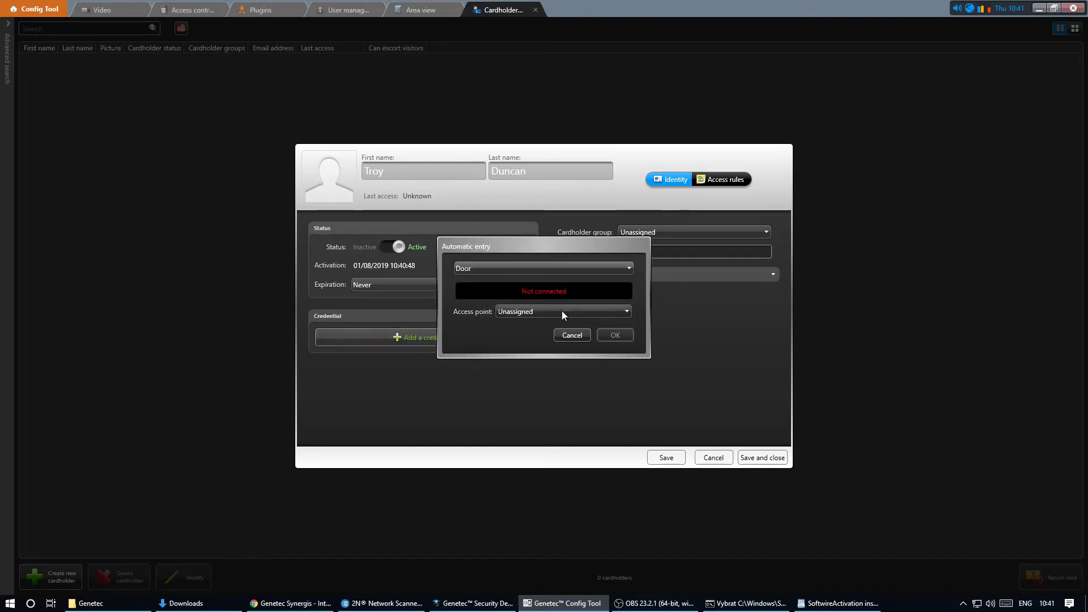
{"action": "left_click", "coordinate": [562, 310]}
{"action": "left_click", "coordinate": [539, 343]}
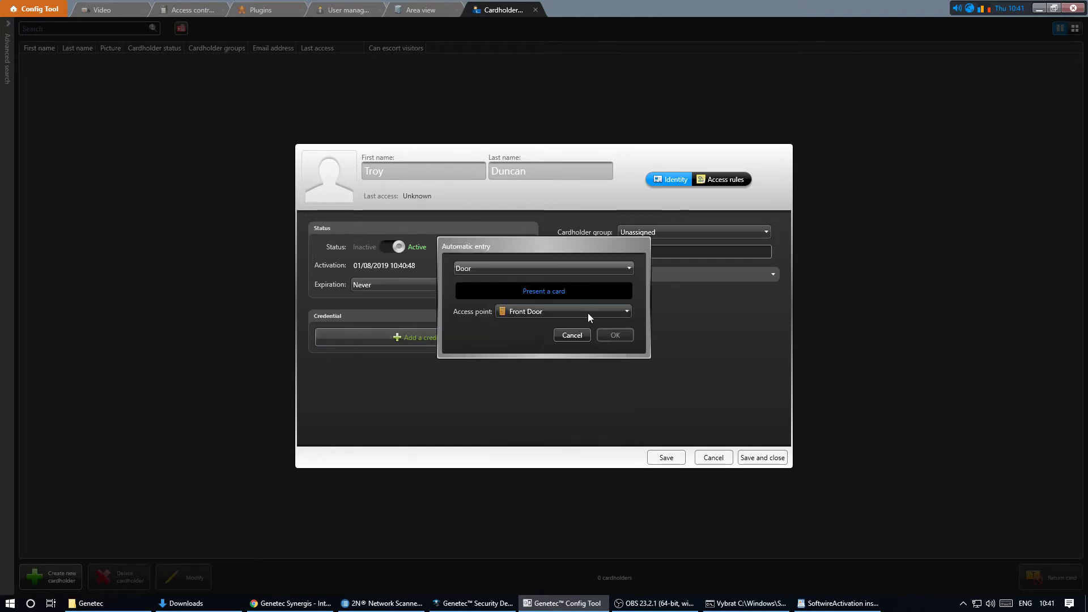
{"action": "left_click", "coordinate": [621, 333]}
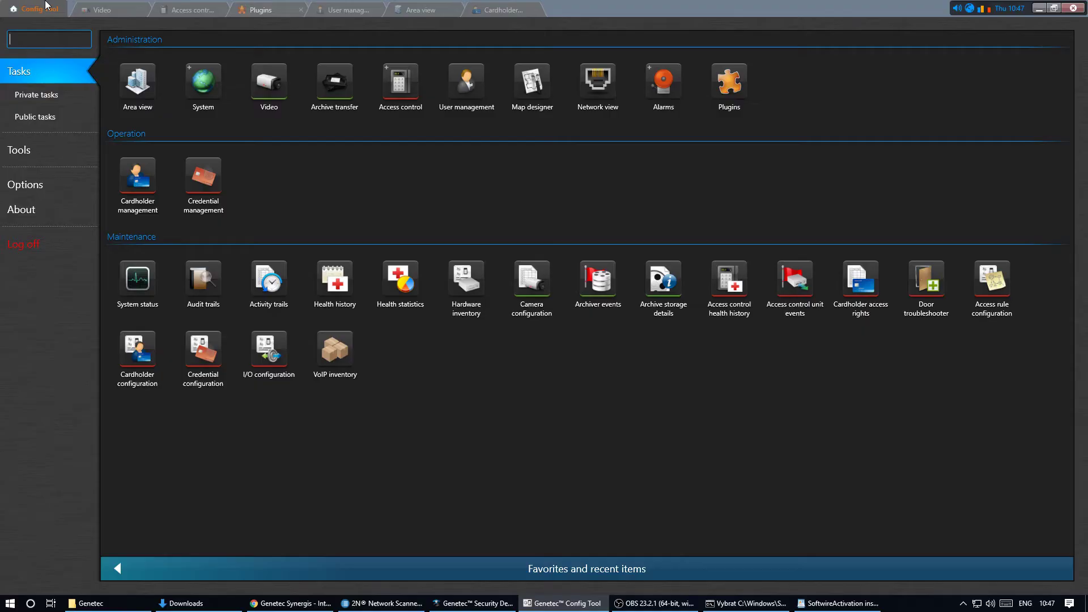
- Add an intercom named 'Front Door' under the Sipelia plugin
{"action": "left_click", "coordinate": [729, 82]}
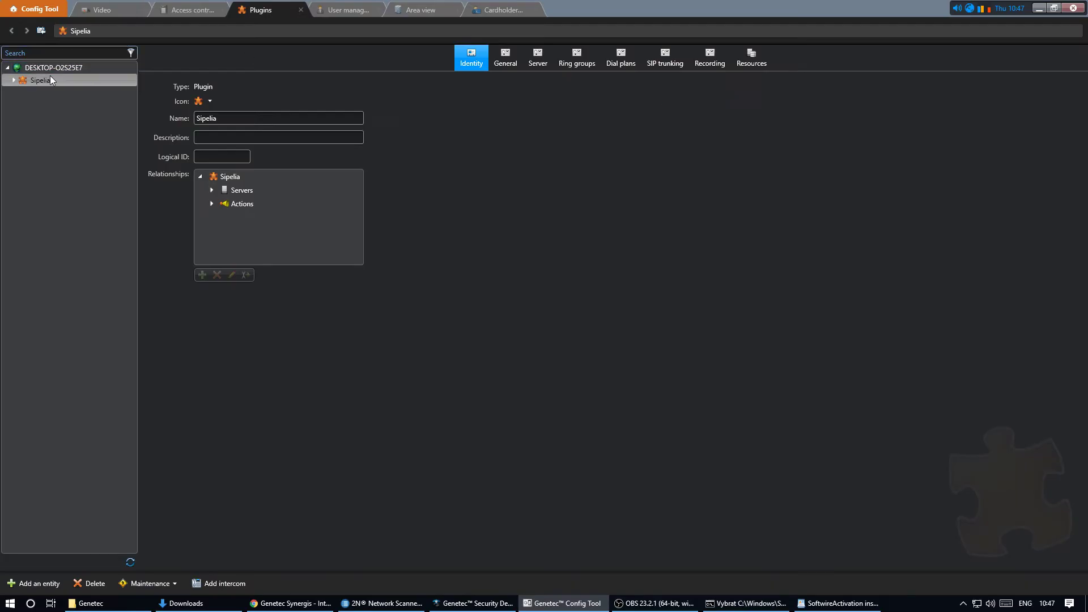
{"action": "left_click", "coordinate": [221, 584]}
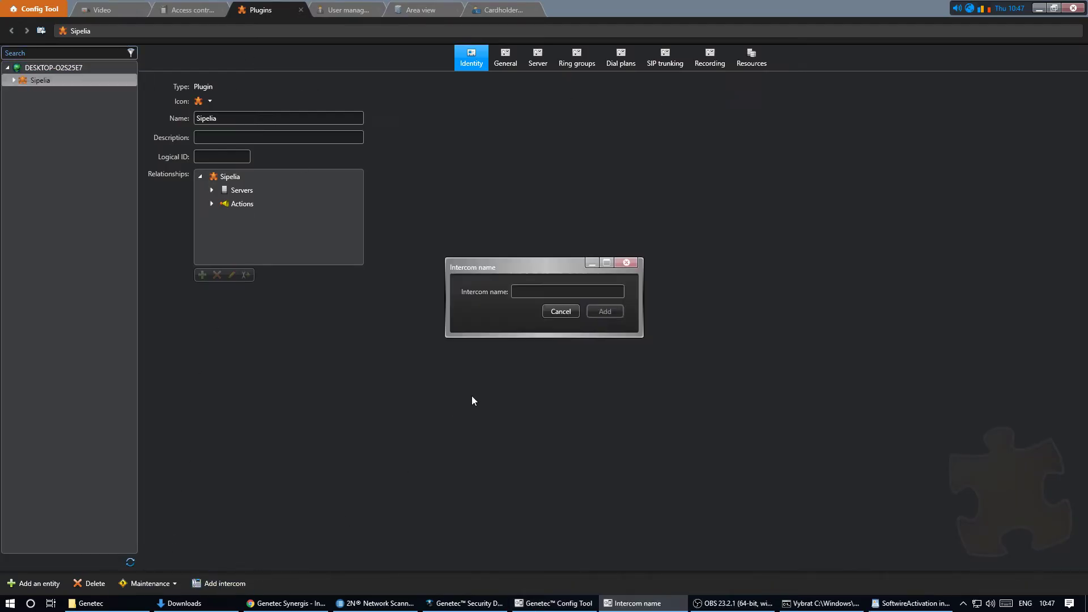
{"action": "type", "text": "Fr"}
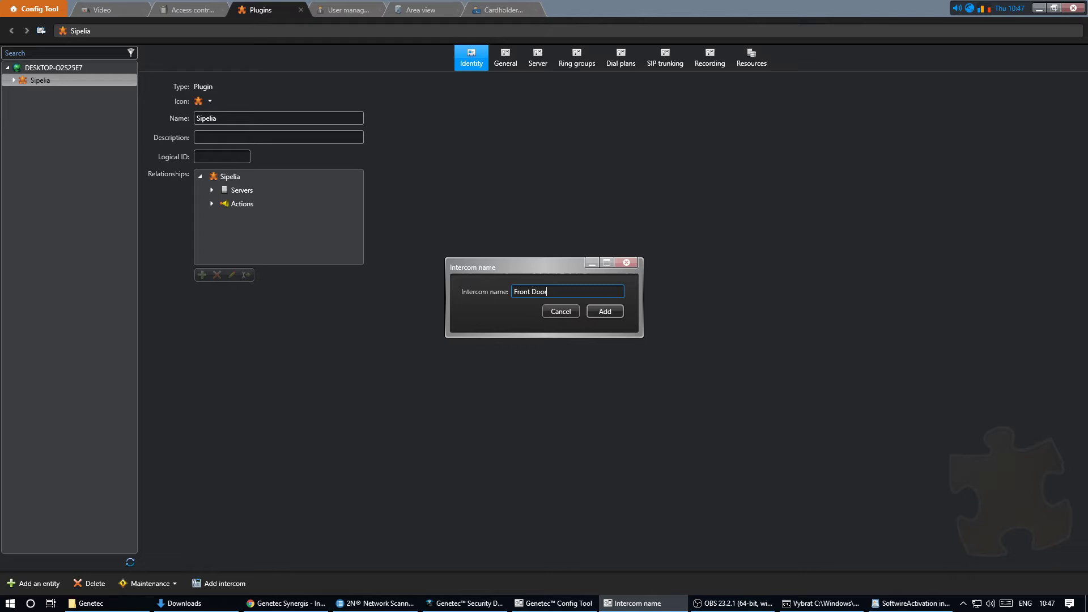
{"action": "type", "text": "ont Door"}
{"action": "left_click", "coordinate": [617, 315]}
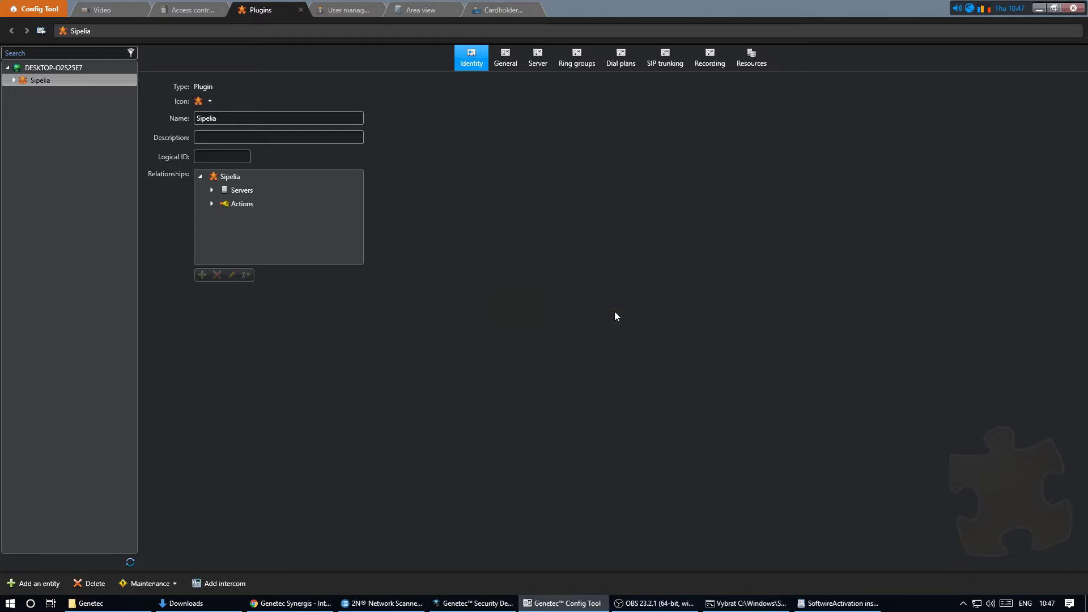
- Auto-assign the Front Door intercom a SIP extension from Range2
{"action": "left_click", "coordinate": [430, 12]}
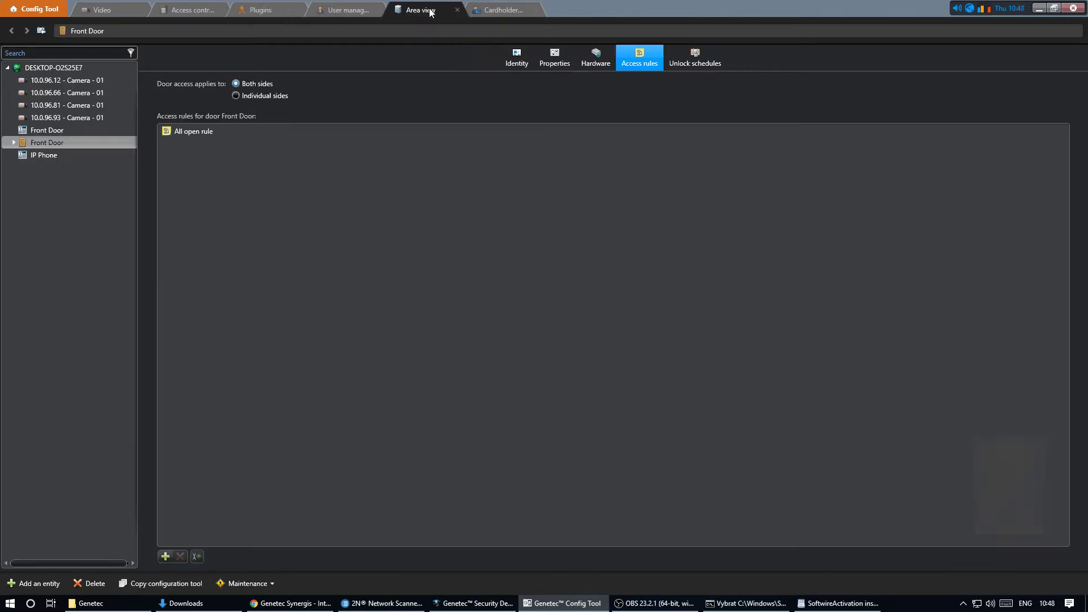
{"action": "left_click", "coordinate": [68, 131]}
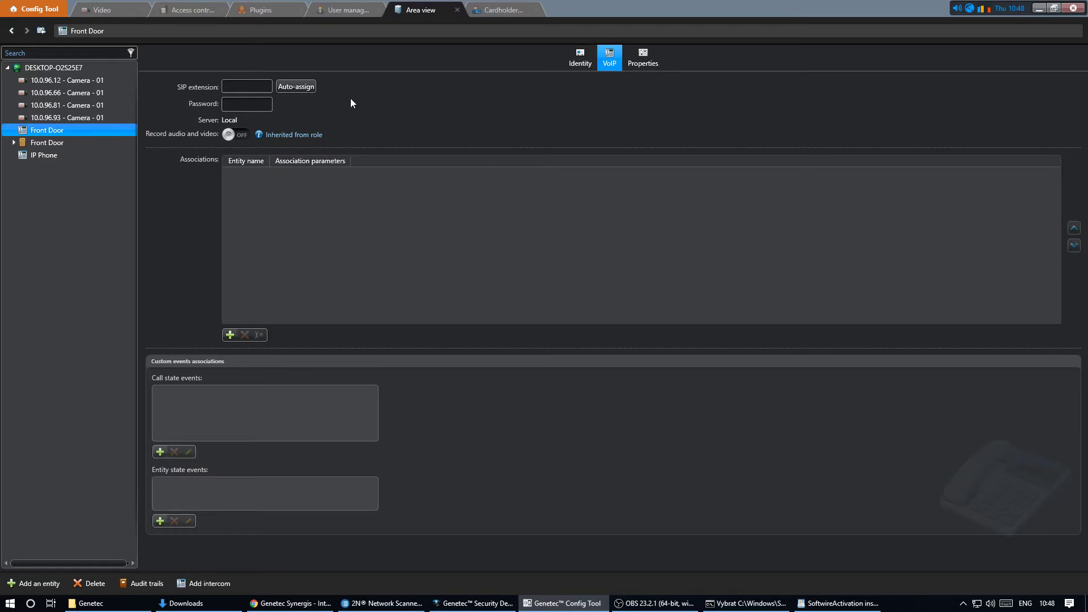
{"action": "left_click", "coordinate": [296, 86]}
{"action": "left_click", "coordinate": [488, 268]}
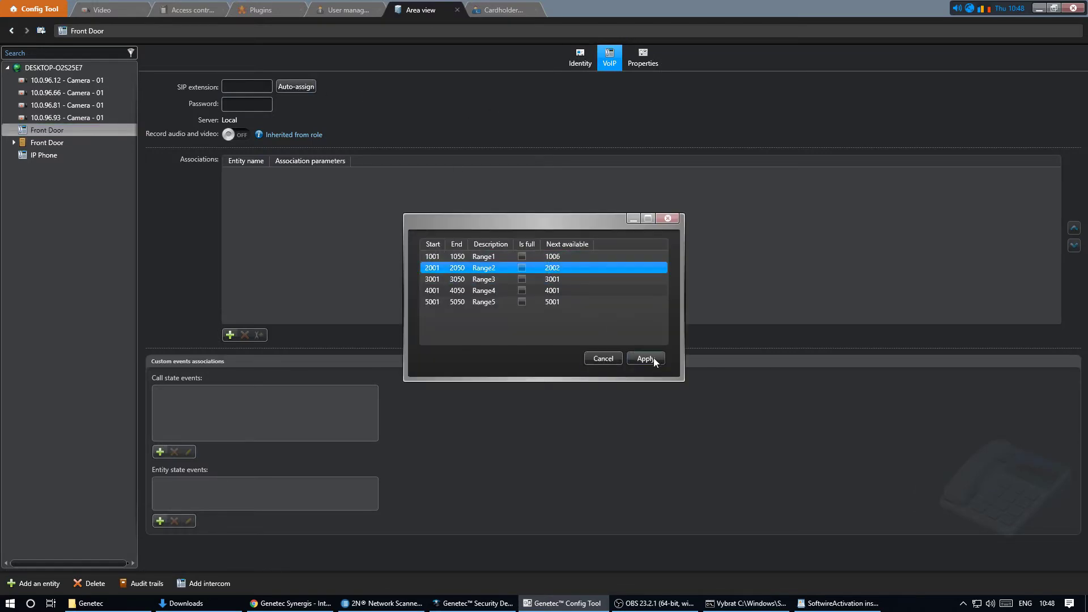
{"action": "left_click", "coordinate": [645, 358]}
{"action": "left_click", "coordinate": [250, 105]}
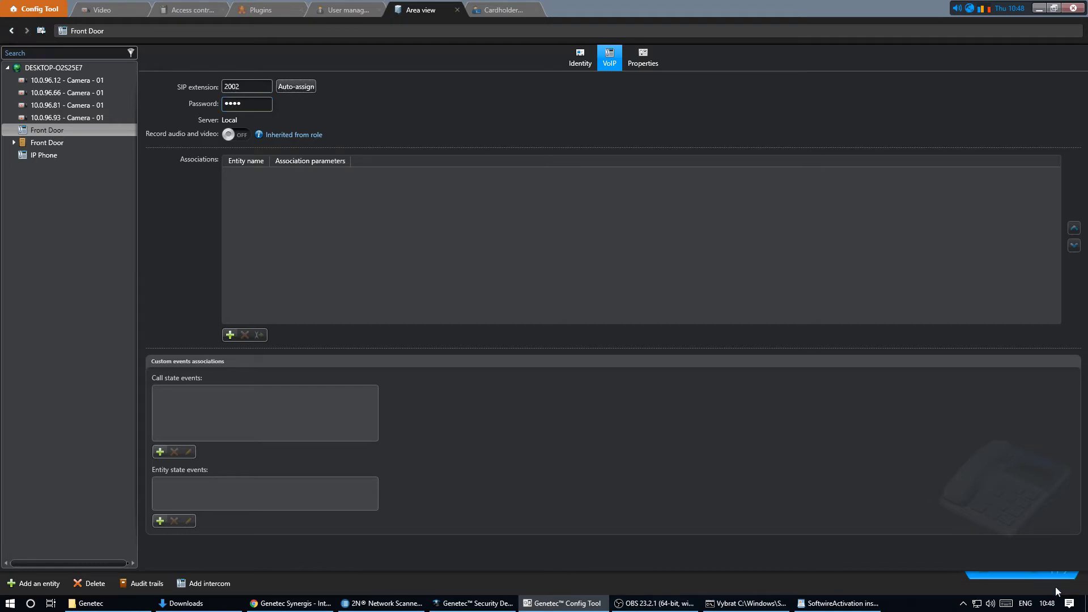
- Associate the 10.0.96.11 camera with the Front Door intercom
{"action": "left_click", "coordinate": [230, 335]}
{"action": "left_click", "coordinate": [490, 180]}
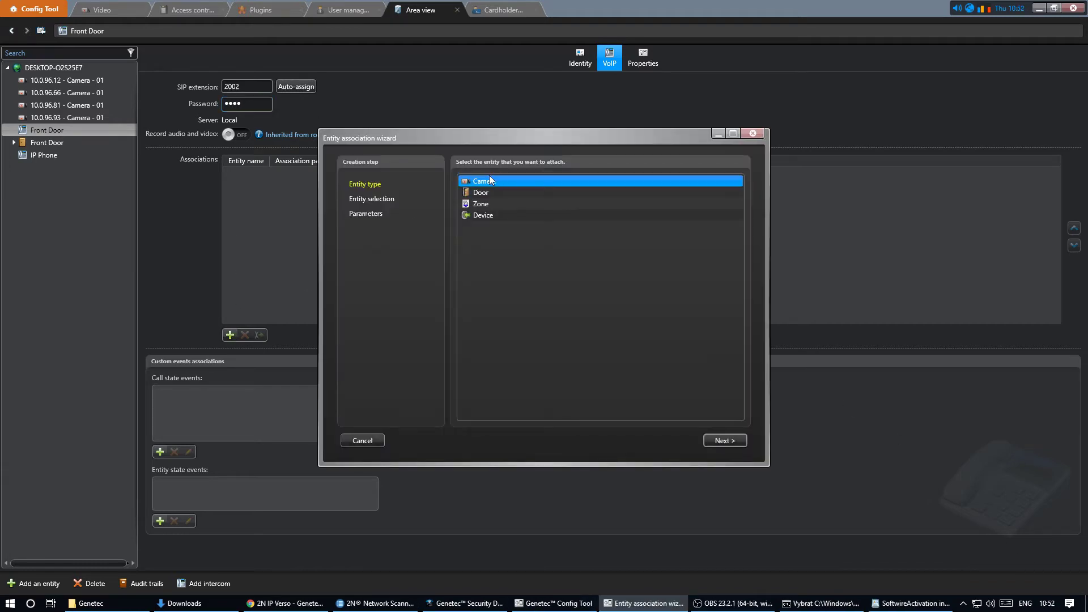
{"action": "left_click", "coordinate": [723, 441]}
{"action": "left_click", "coordinate": [728, 440]}
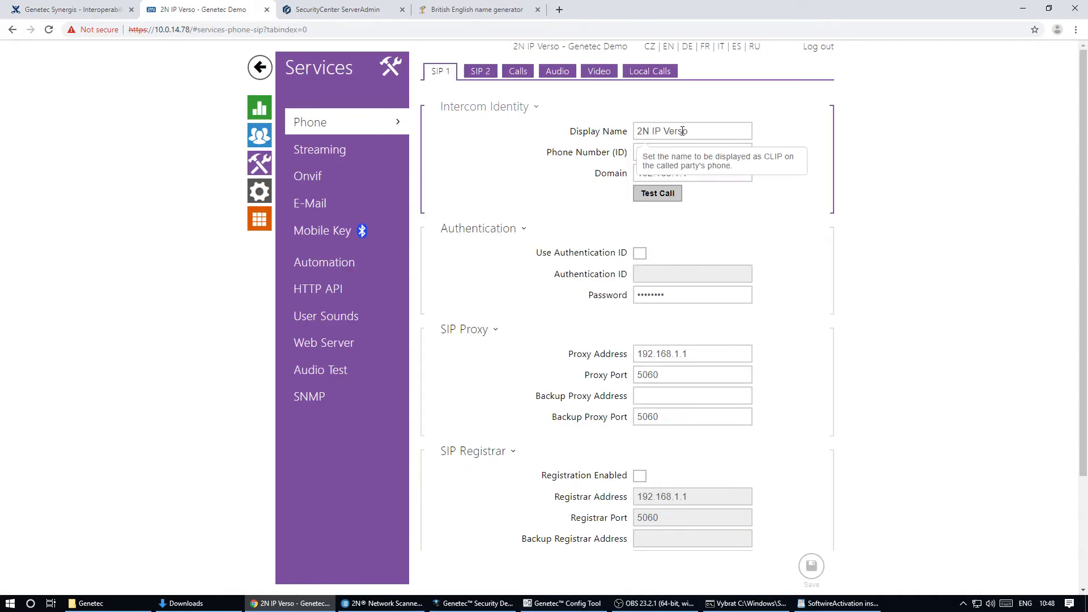
- Clear the display name, set phone number 2002 and domain 10.0.14.75 on SIP 1
{"action": "triple_click", "coordinate": [683, 132]}
{"action": "key", "text": "BackSpace"}
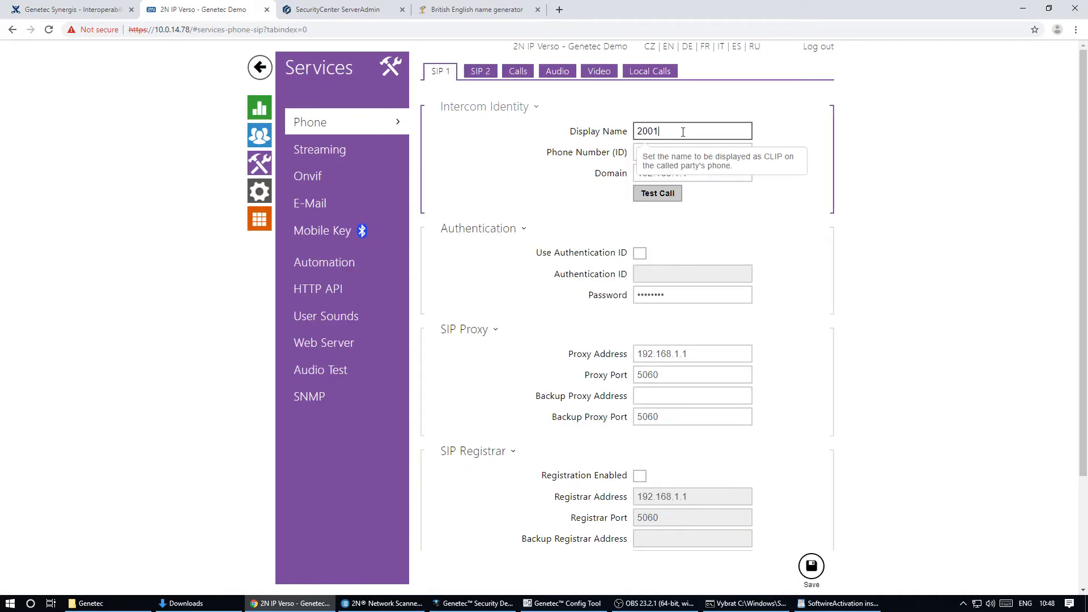
{"action": "key", "text": "alt+Tab"}
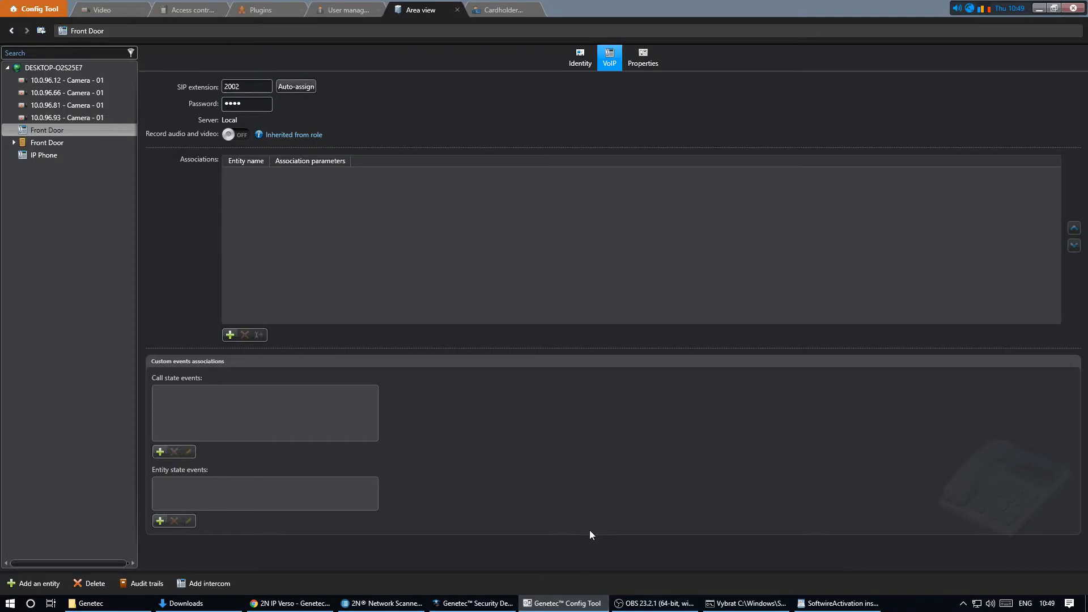
{"action": "key", "text": "alt+Tab"}
{"action": "triple_click", "coordinate": [674, 152]}
{"action": "type", "text": "2002"}
{"action": "triple_click", "coordinate": [649, 173]}
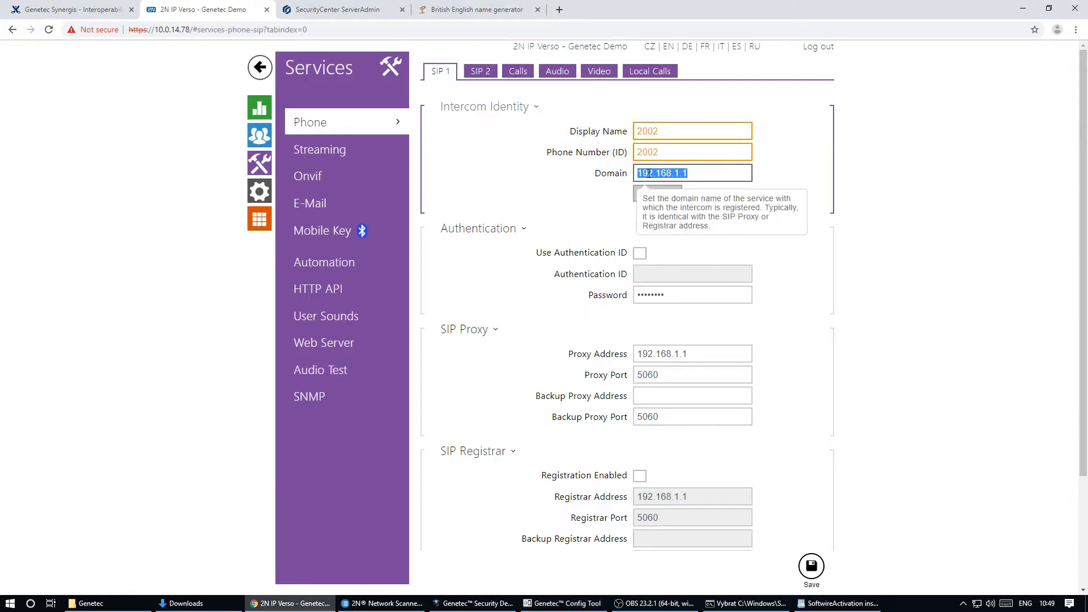
{"action": "type", "text": "10.0.14.75"}
- Enable a separate authentication ID and enter the SIP authentication password
{"action": "left_click", "coordinate": [639, 252]}
{"action": "left_click", "coordinate": [659, 275]}
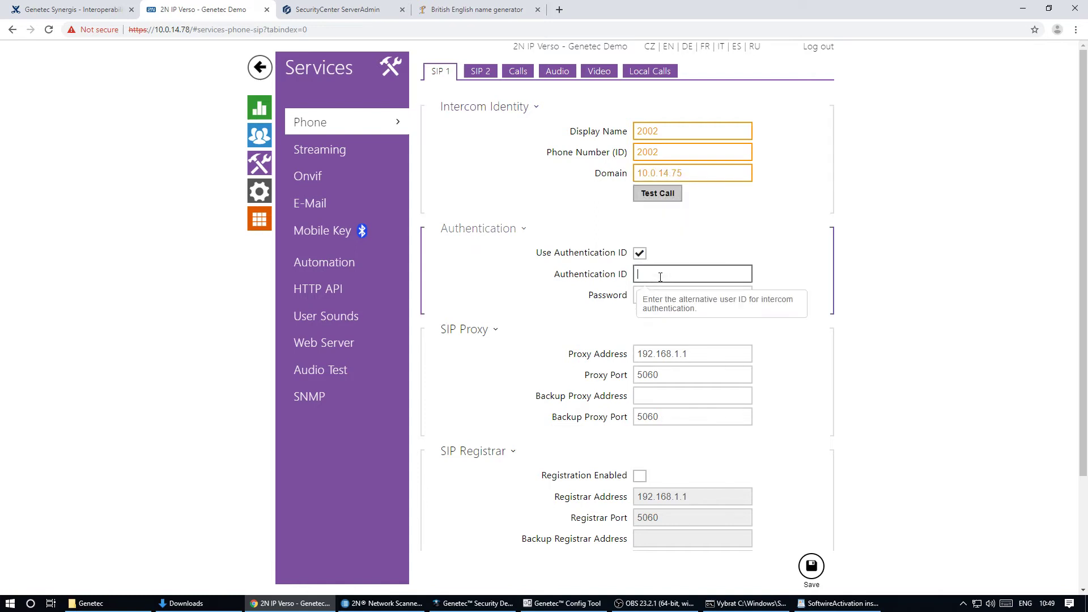
{"action": "left_click", "coordinate": [656, 295]}
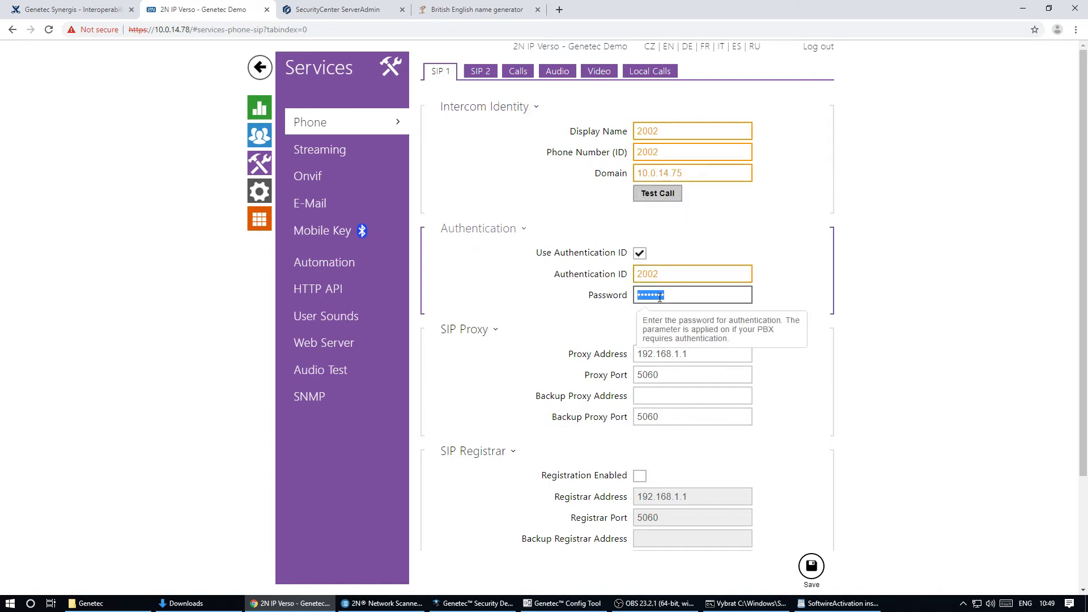
- Set proxy and registrar to 10.0.14.75, enable registration, and save
{"action": "triple_click", "coordinate": [682, 173]}
{"action": "key", "text": "ctrl+c"}
{"action": "triple_click", "coordinate": [687, 355]}
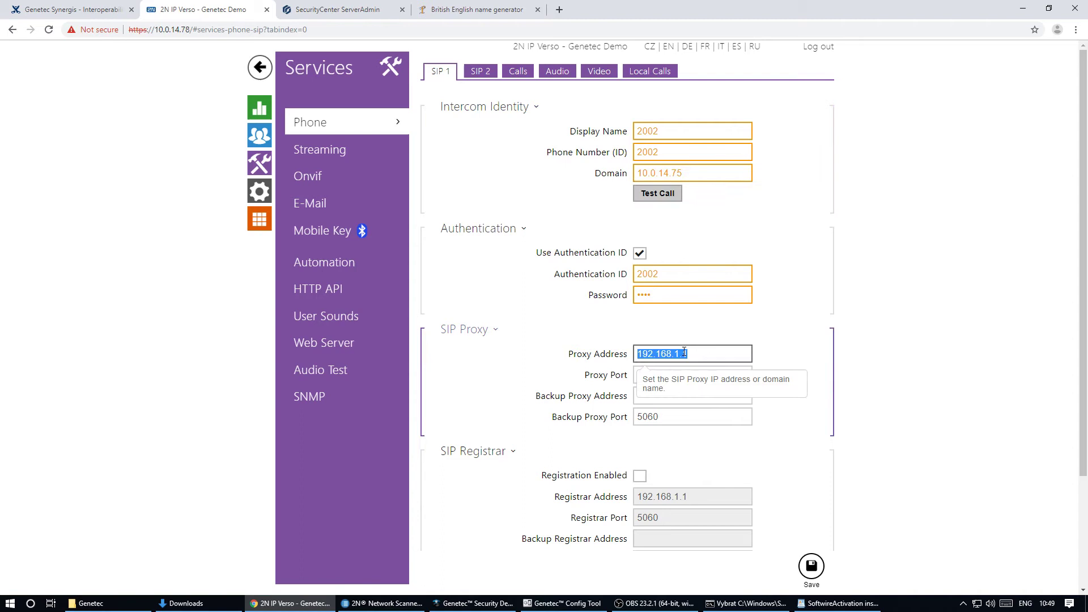
{"action": "key", "text": "ctrl+v"}
{"action": "left_click", "coordinate": [639, 476]}
{"action": "scroll", "coordinate": [670, 476], "scroll_direction": "down", "scroll_amount": 2}
{"action": "triple_click", "coordinate": [689, 384]}
{"action": "key", "text": "ctrl+v"}
{"action": "left_click", "coordinate": [811, 566]}
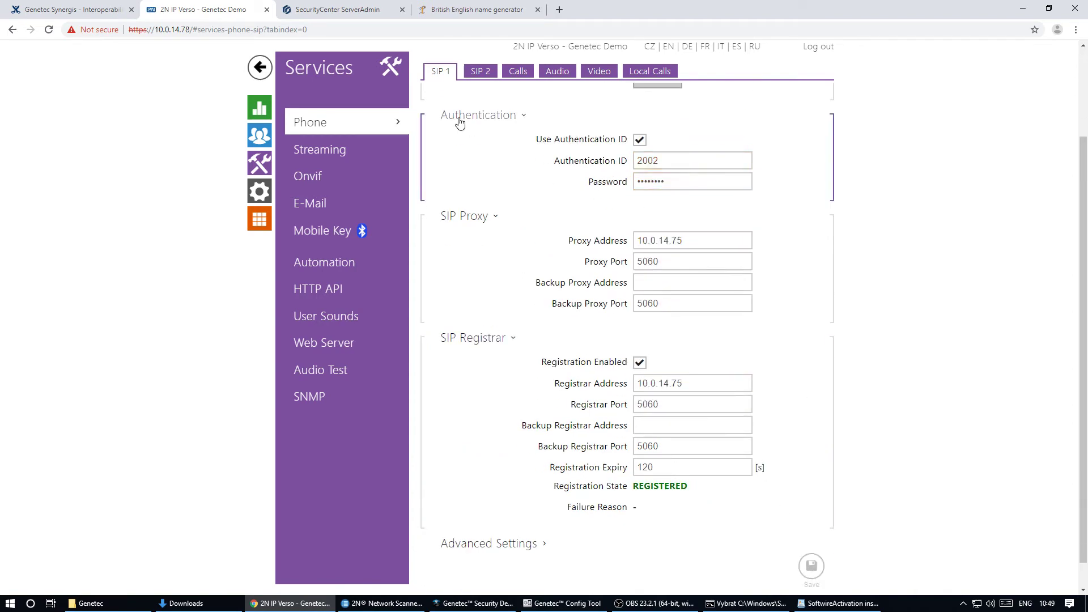
- Add a directory user named Security Desk with phone number 1001
{"action": "left_click", "coordinate": [260, 137]}
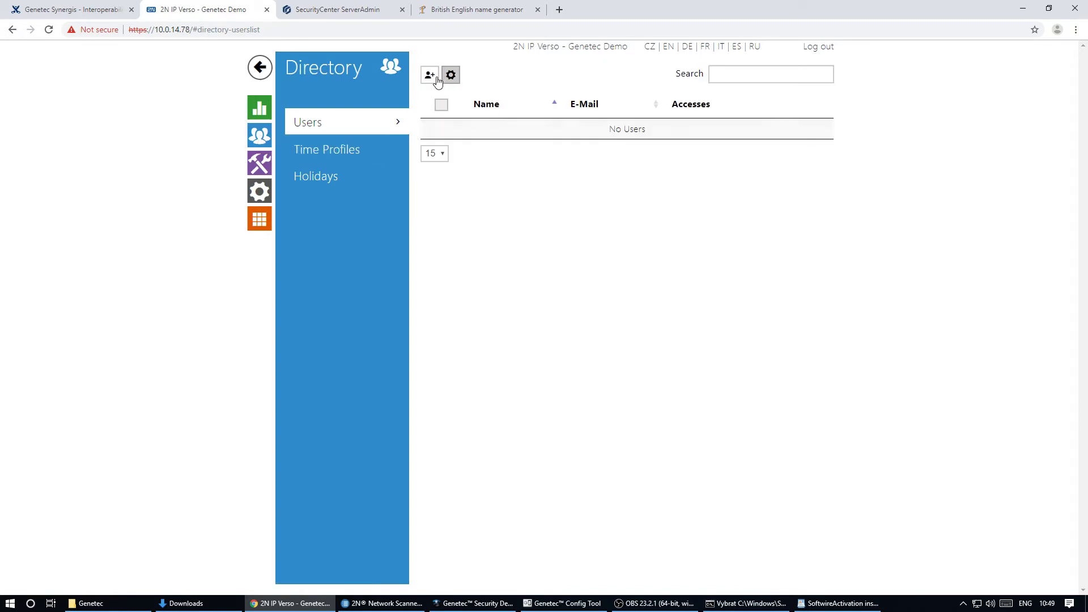
{"action": "left_click", "coordinate": [434, 74]}
{"action": "left_click", "coordinate": [652, 118]}
{"action": "type", "text": "Security Desk"}
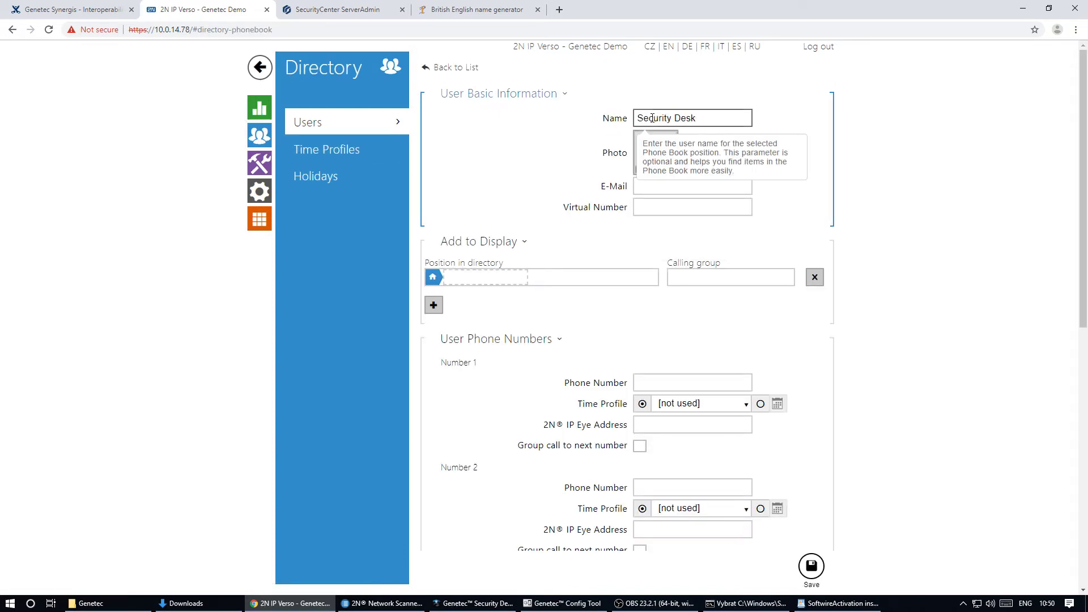
{"action": "left_click", "coordinate": [648, 382]}
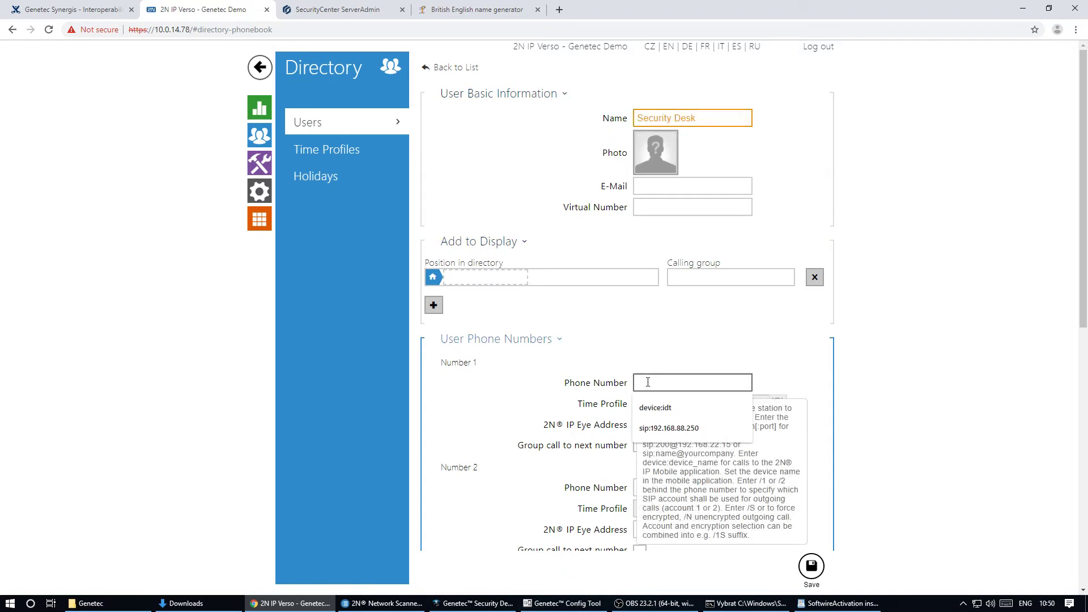
{"action": "type", "text": "1001"}
{"action": "left_click", "coordinate": [813, 566]}
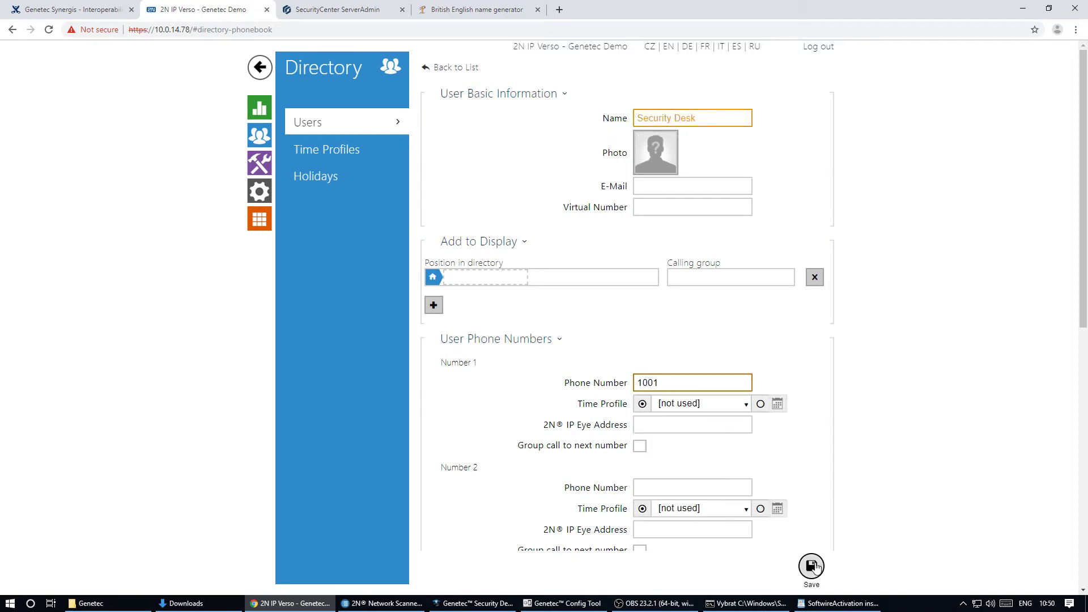
- Assign Security Desk to quick dial button 1 and save
{"action": "left_click", "coordinate": [259, 191]}
{"action": "left_click", "coordinate": [353, 269]}
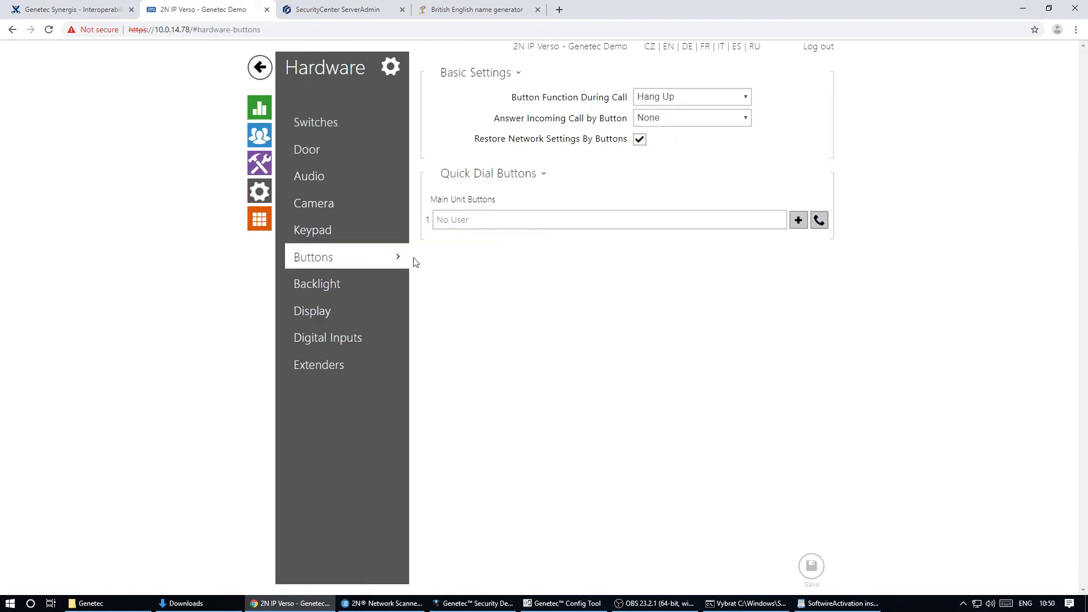
{"action": "left_click", "coordinate": [798, 220]}
{"action": "left_click", "coordinate": [314, 331]}
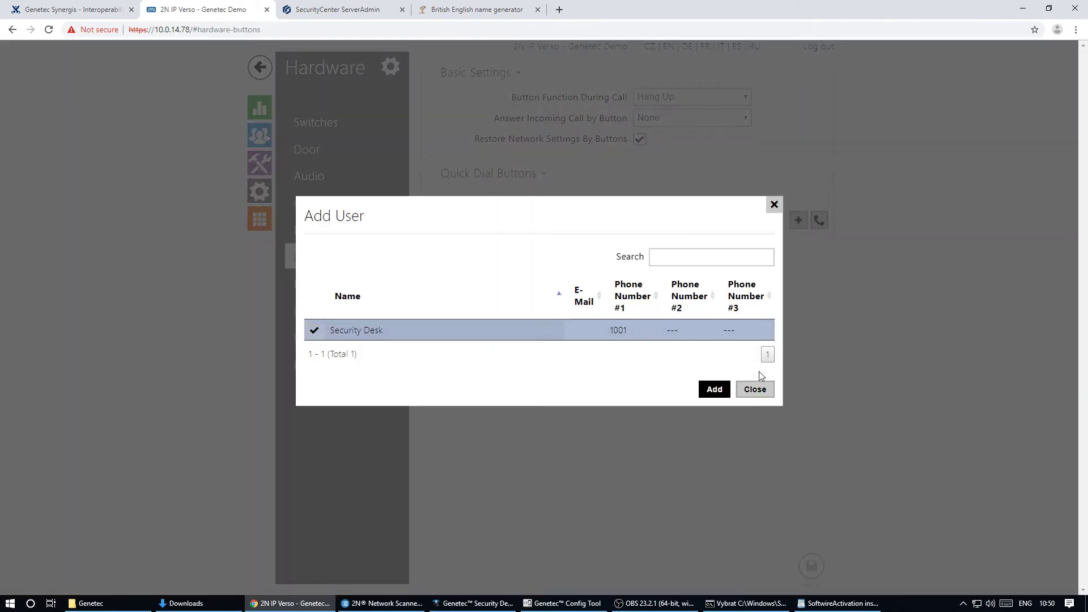
{"action": "left_click", "coordinate": [715, 389]}
{"action": "left_click", "coordinate": [809, 567]}
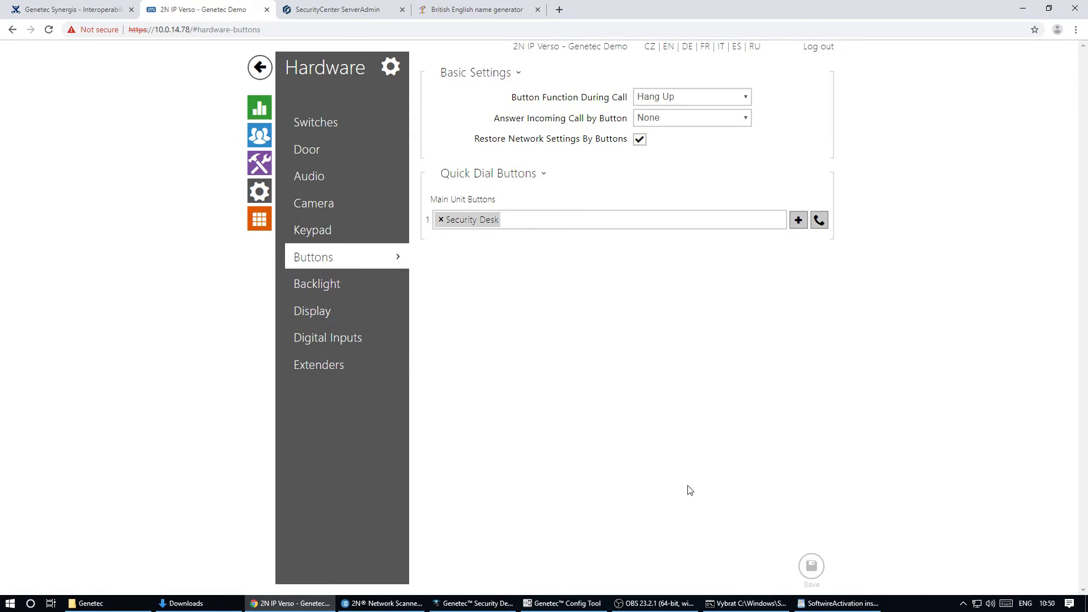
{"action": "left_click", "coordinate": [482, 603]}
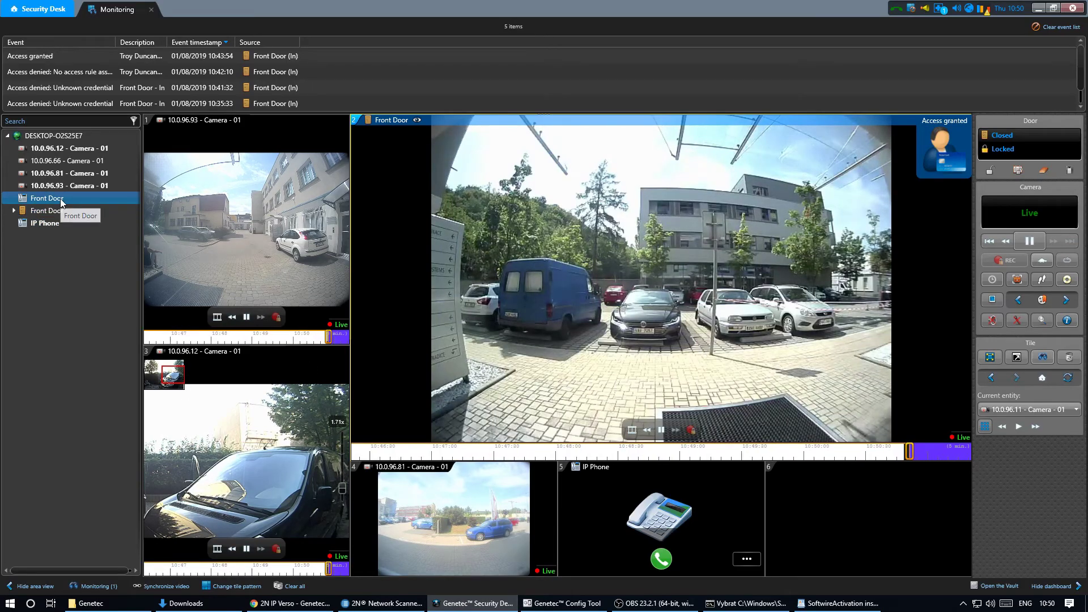
- Drag Front Door from the area view tree onto tile 6
{"action": "left_click_drag", "start_coordinate": [46, 197], "coordinate": [821, 501]}
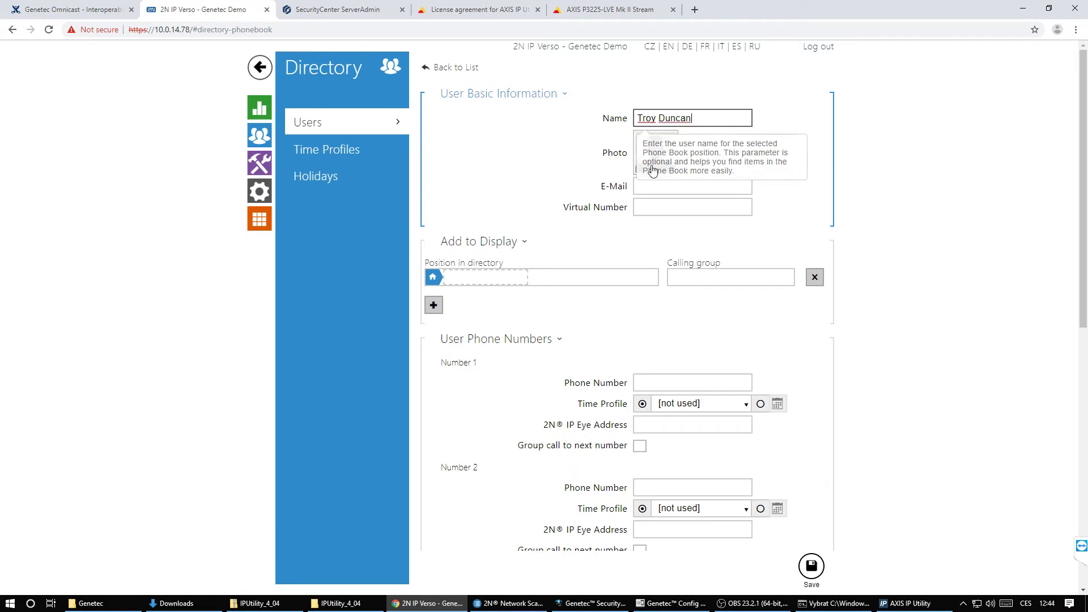
- Enter an access code for Switch 1 under the user's User Codes
{"action": "scroll", "coordinate": [538, 362], "scroll_direction": "down", "scroll_amount": 3}
{"action": "scroll", "coordinate": [539, 362], "scroll_direction": "down", "scroll_amount": 4}
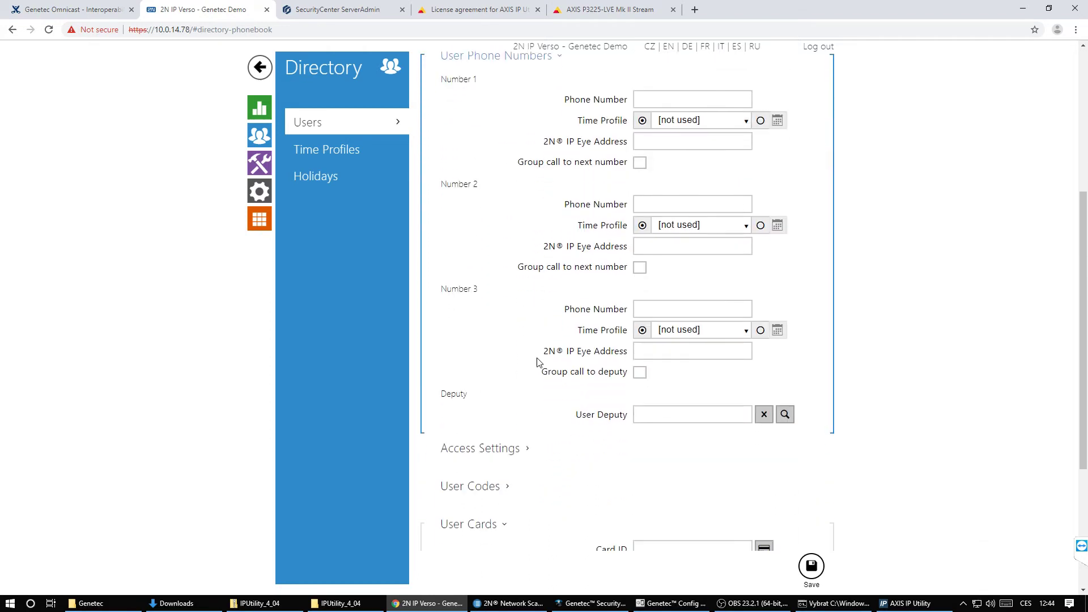
{"action": "left_click", "coordinate": [502, 376]}
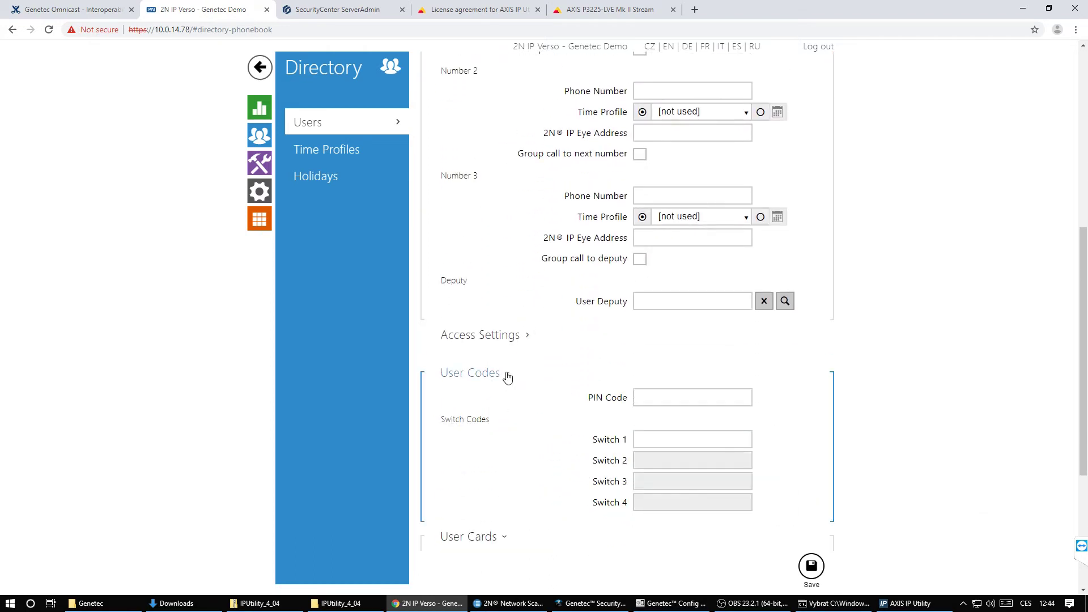
{"action": "left_click", "coordinate": [664, 434]}
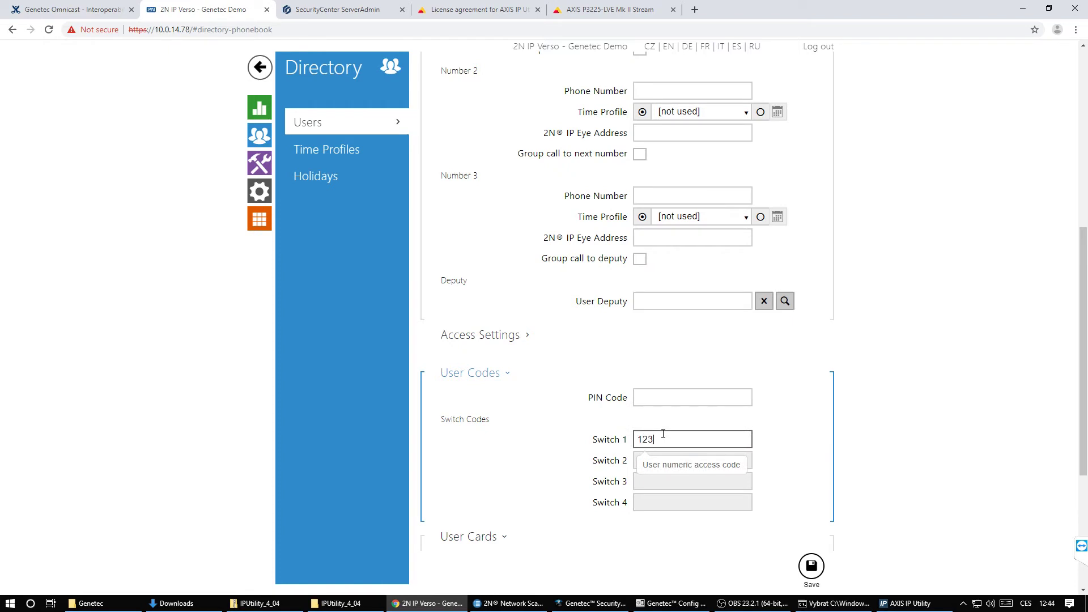
- Pair a Mobile Key for the user and dismiss the authorization PIN
{"action": "scroll", "coordinate": [658, 400], "scroll_direction": "down", "scroll_amount": 3}
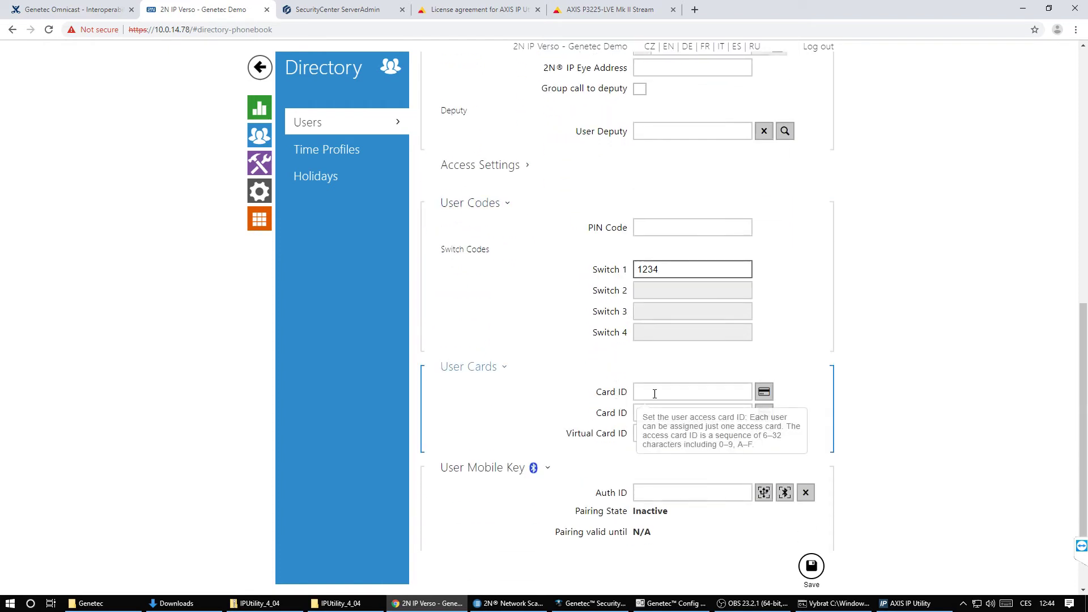
{"action": "left_click", "coordinate": [654, 394]}
{"action": "scroll", "coordinate": [618, 454], "scroll_direction": "down", "scroll_amount": 2}
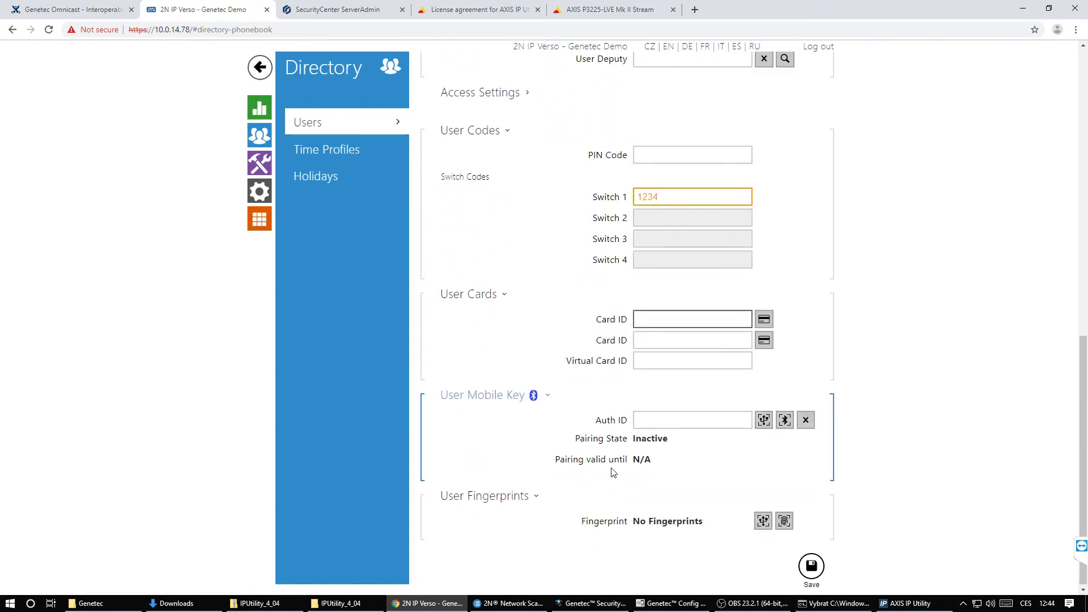
{"action": "left_click", "coordinate": [785, 420]}
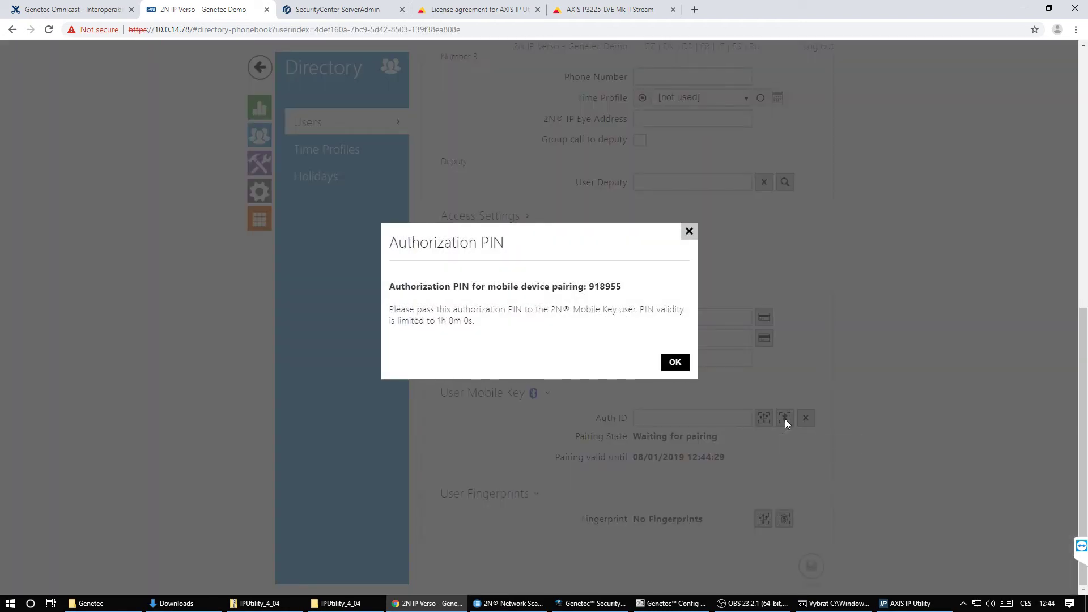
{"action": "left_click", "coordinate": [674, 361]}
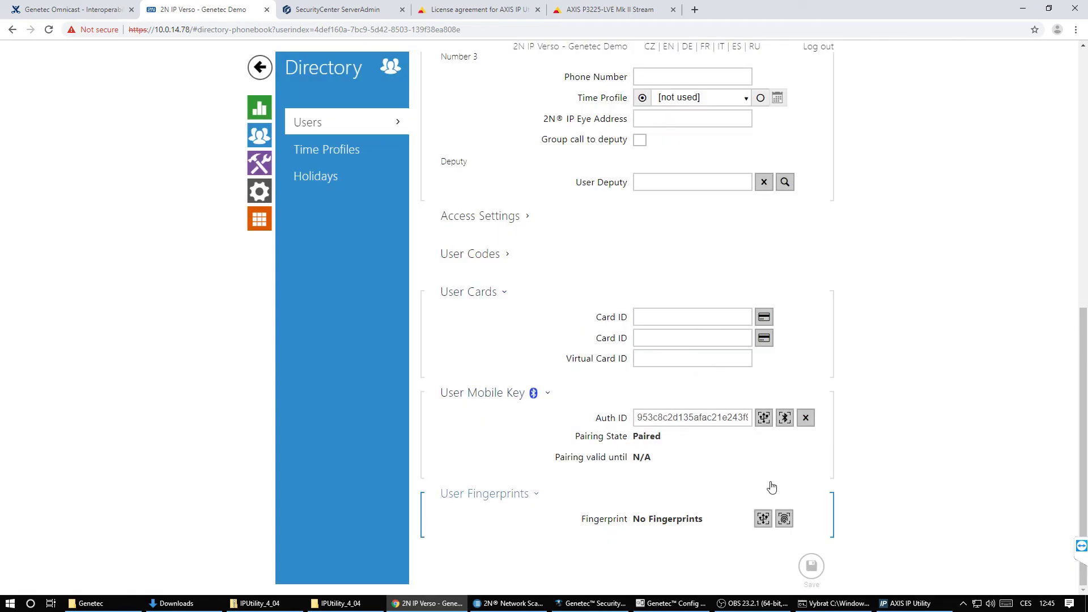
- Enrol the user's left index fingerprint
{"action": "left_click", "coordinate": [784, 518]}
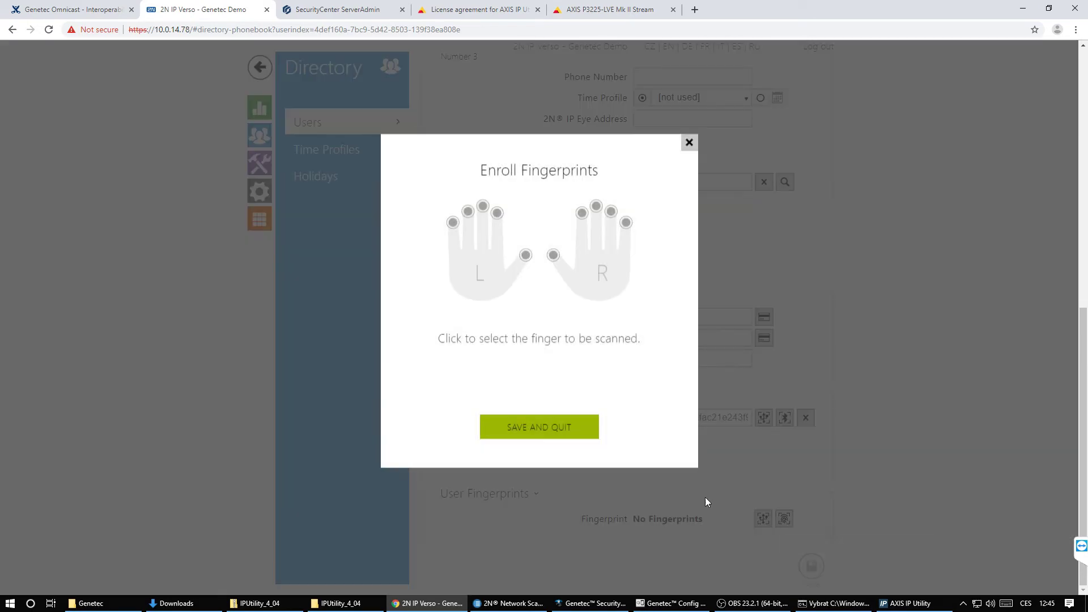
{"action": "left_click", "coordinate": [497, 213]}
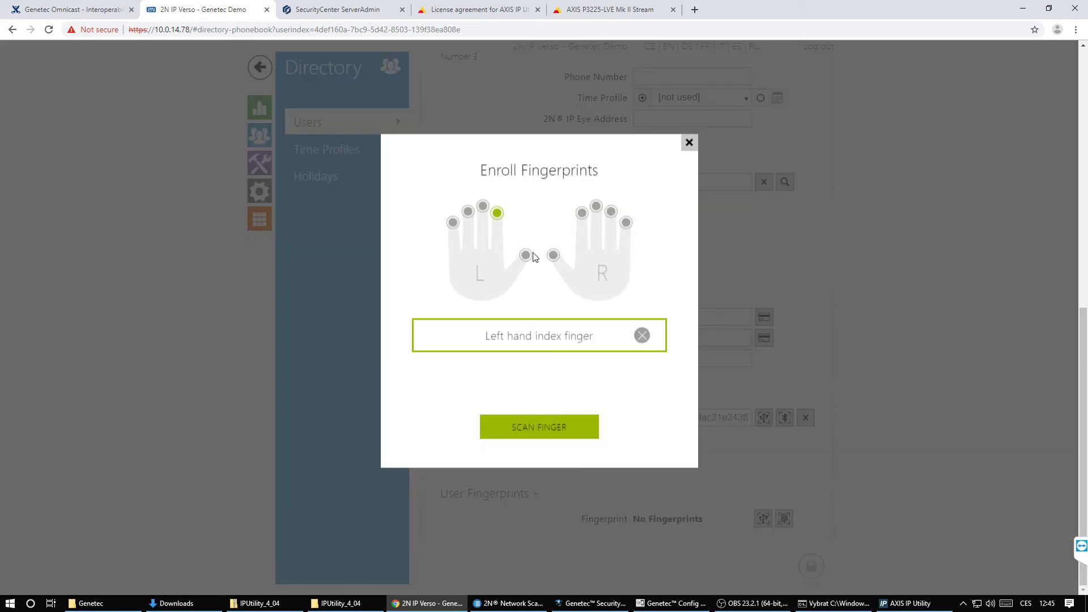
{"action": "left_click", "coordinate": [552, 431]}
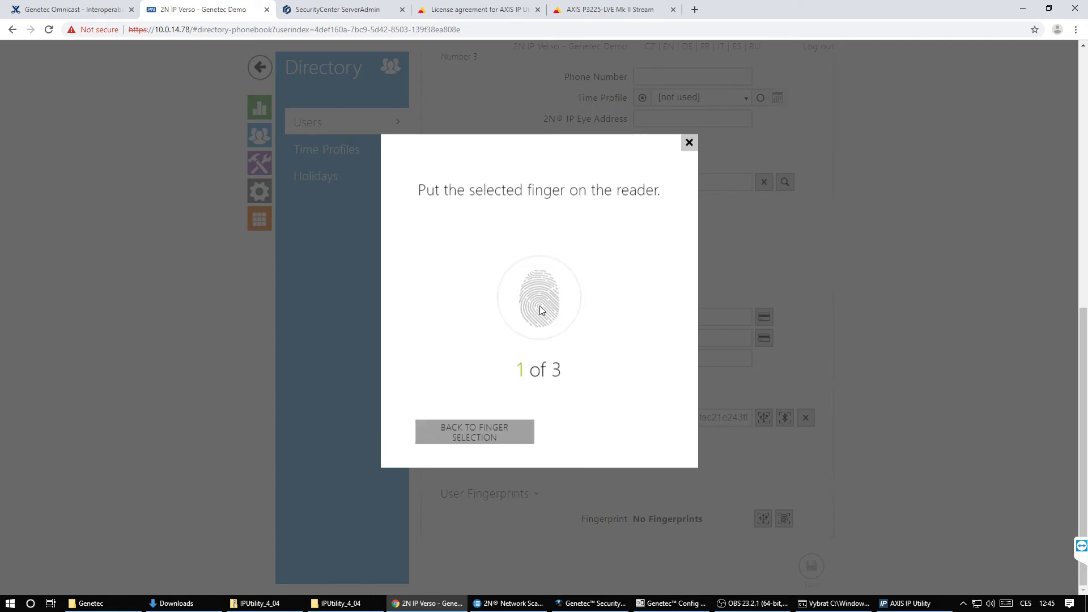
{"action": "left_click", "coordinate": [570, 430]}
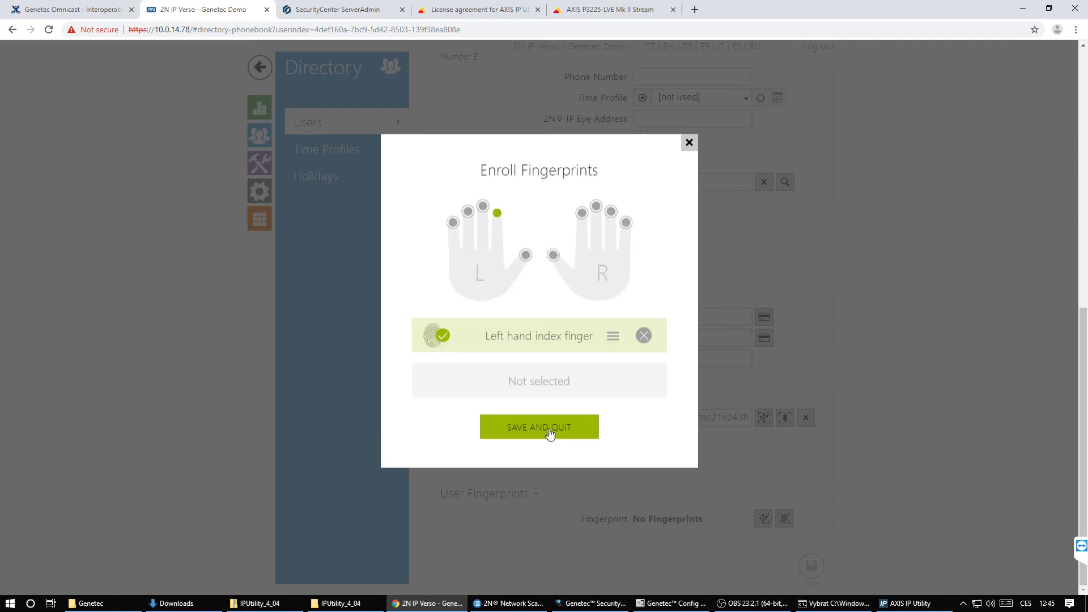
{"action": "left_click", "coordinate": [550, 430]}
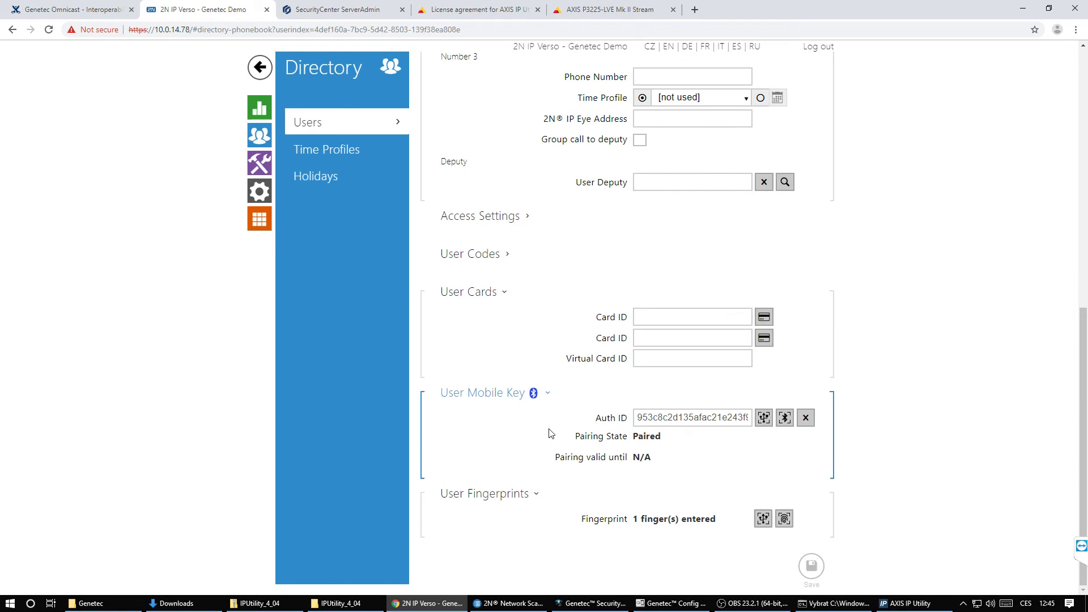
- Paste the virtual card ID and save the user
{"action": "left_click", "coordinate": [691, 358]}
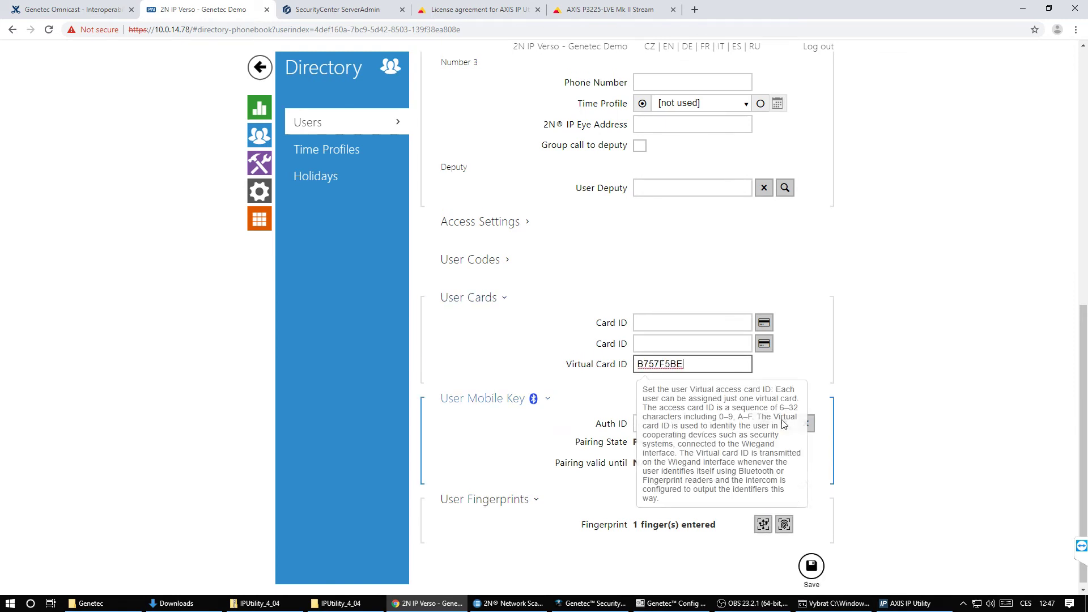
{"action": "left_click", "coordinate": [809, 566]}
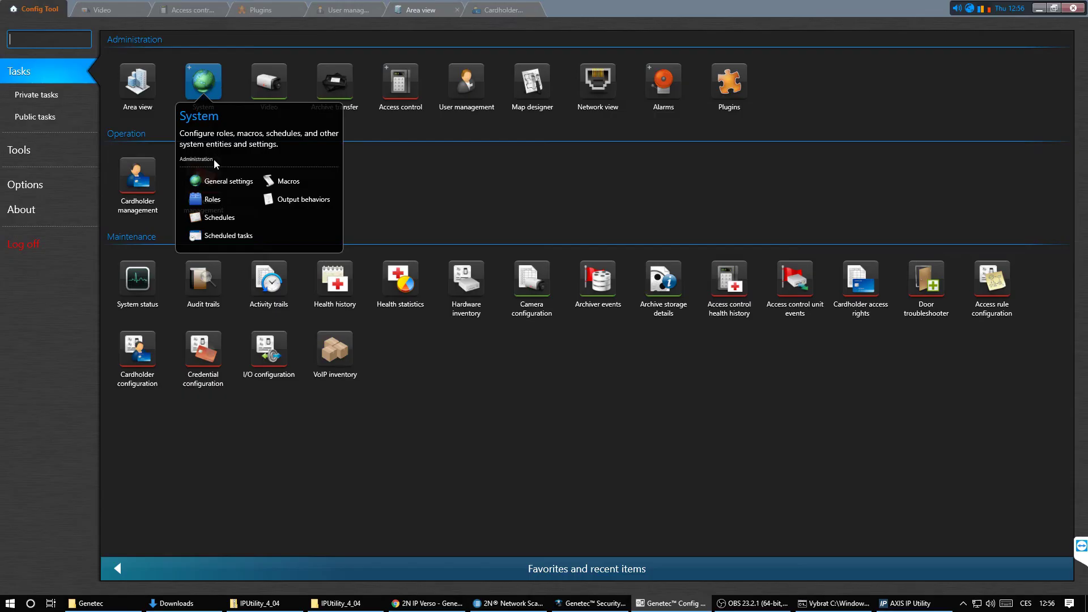
- Start a new event-to-action rule triggered by Input active
{"action": "left_click", "coordinate": [202, 82]}
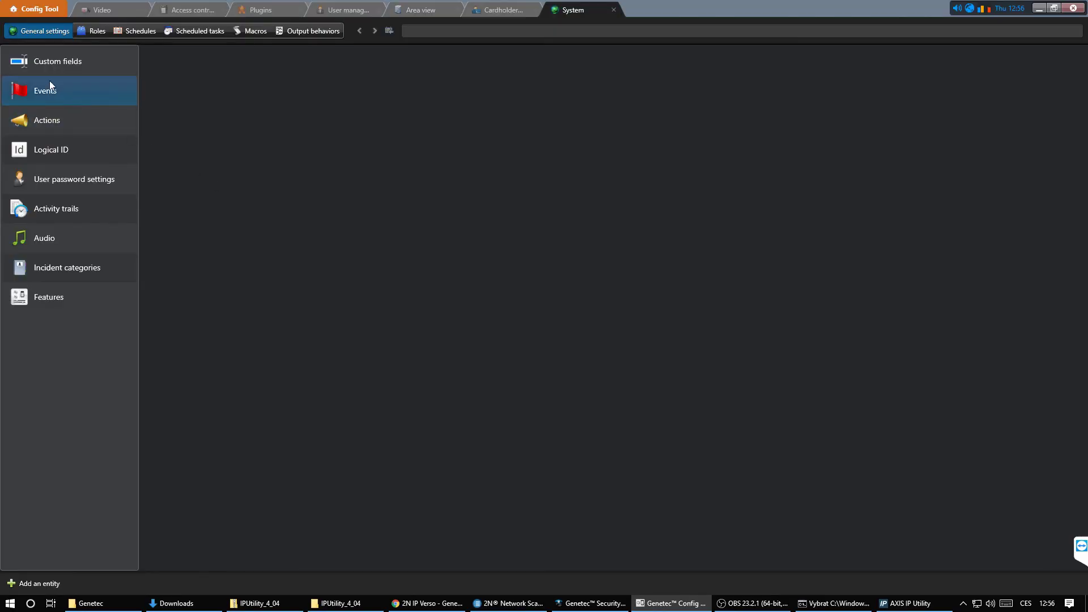
{"action": "left_click", "coordinate": [55, 113]}
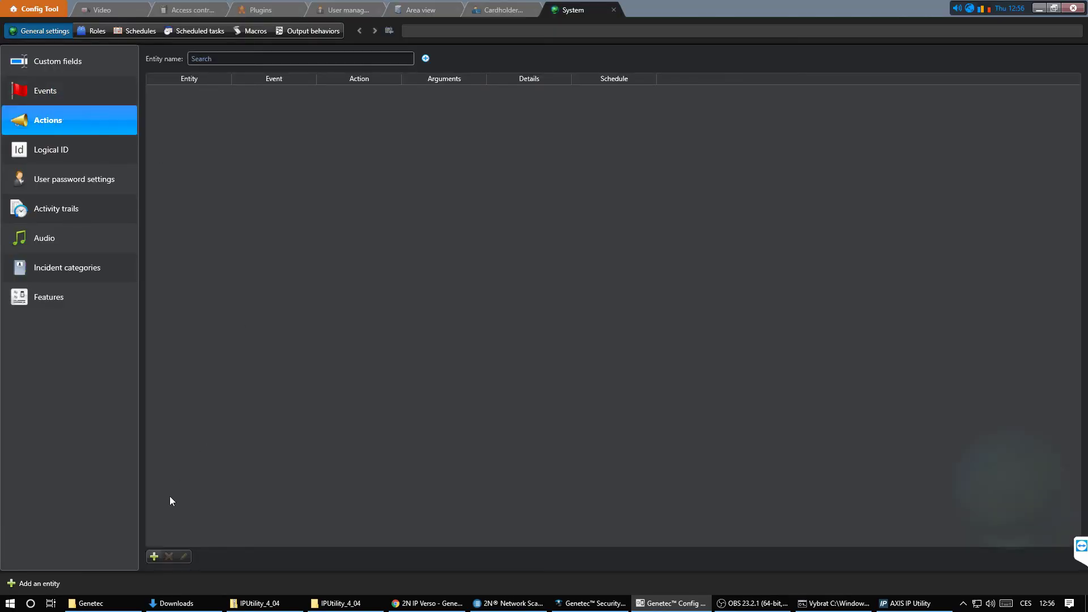
{"action": "left_click", "coordinate": [154, 556]}
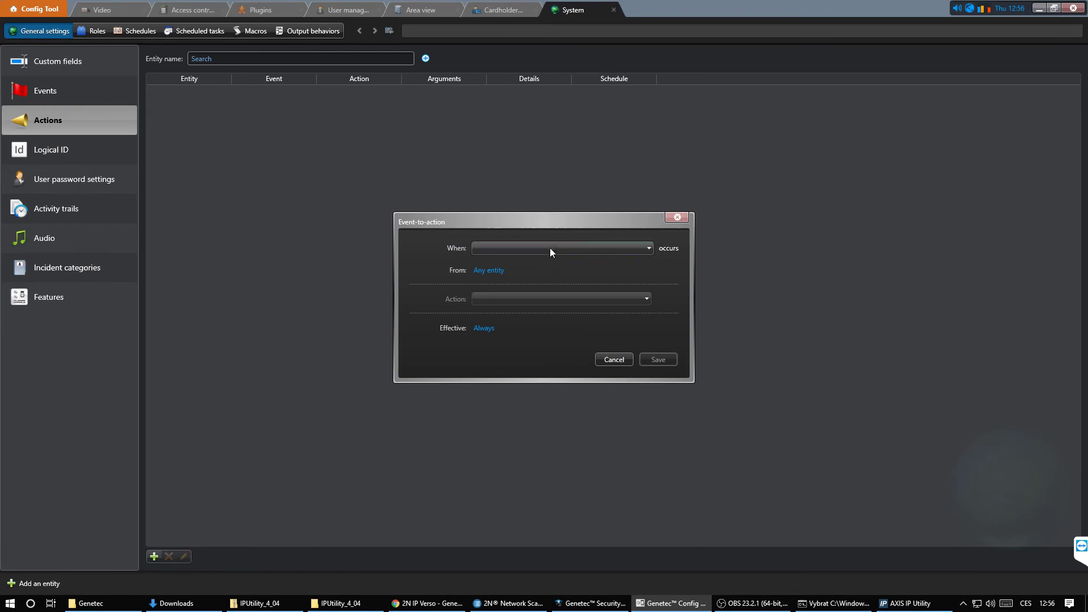
{"action": "left_click", "coordinate": [550, 247]}
{"action": "scroll", "coordinate": [573, 354], "scroll_direction": "down", "scroll_amount": 15}
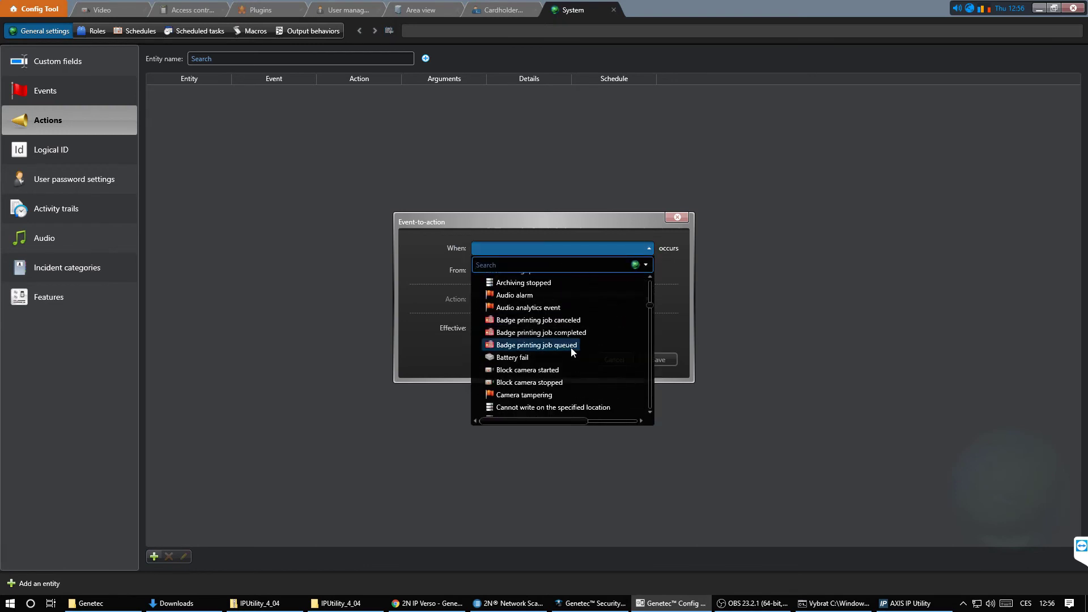
{"action": "scroll", "coordinate": [570, 348], "scroll_direction": "down", "scroll_amount": 10}
{"action": "left_click", "coordinate": [543, 356]}
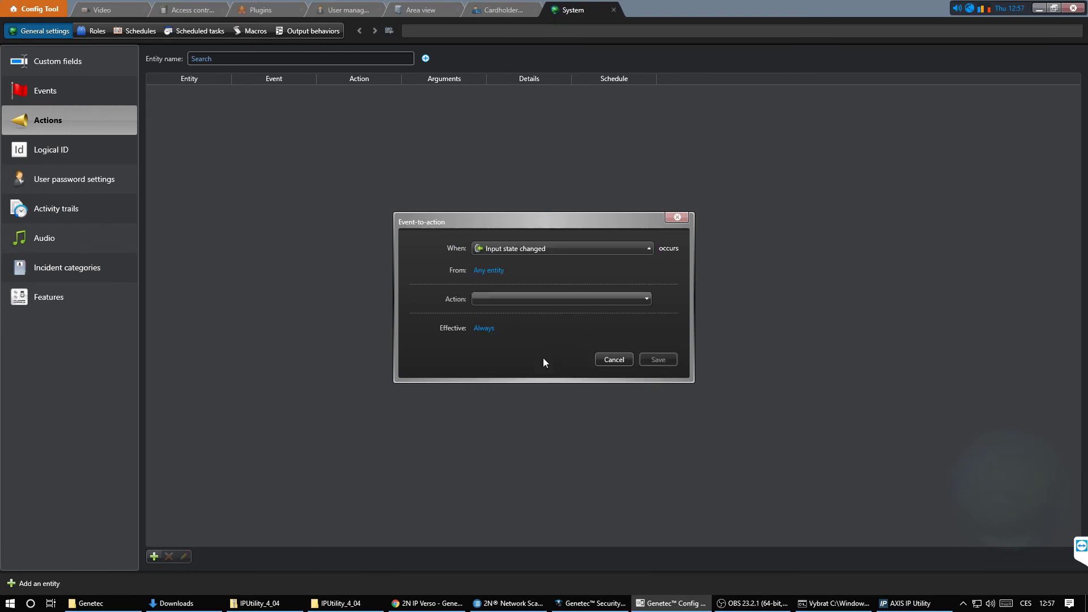
{"action": "left_click", "coordinate": [510, 353]}
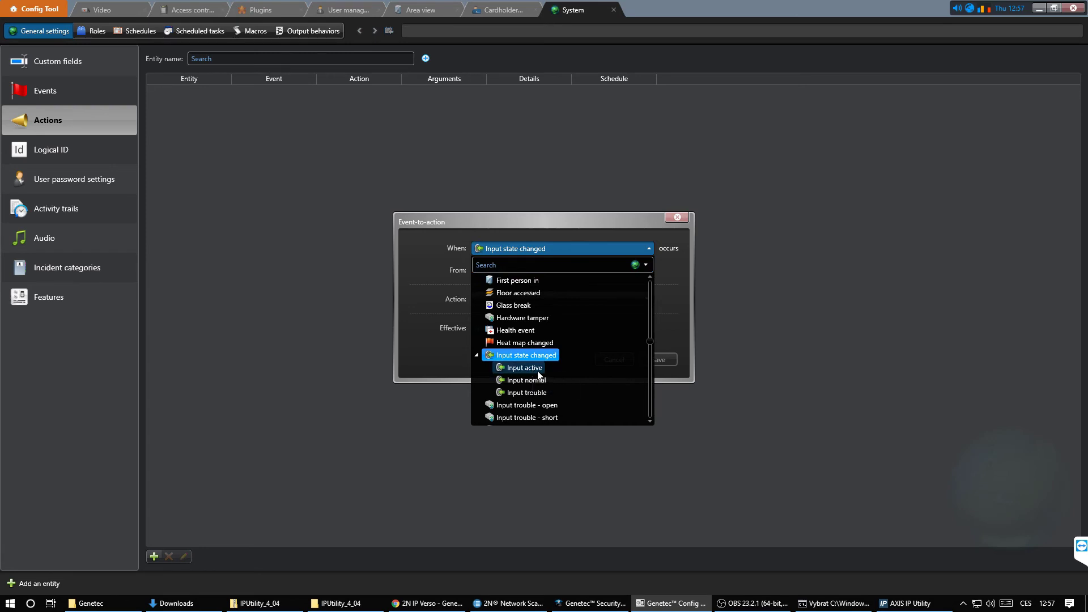
{"action": "left_click", "coordinate": [535, 370]}
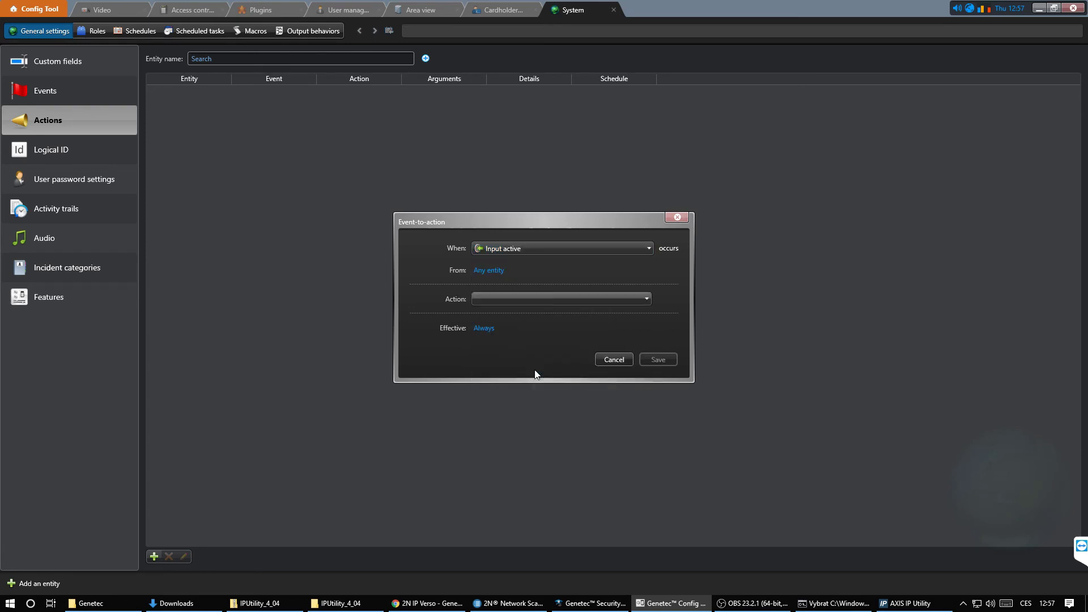
- Set the rule's source to 10.0.14.78 - Input - 02
{"action": "left_click", "coordinate": [491, 270]}
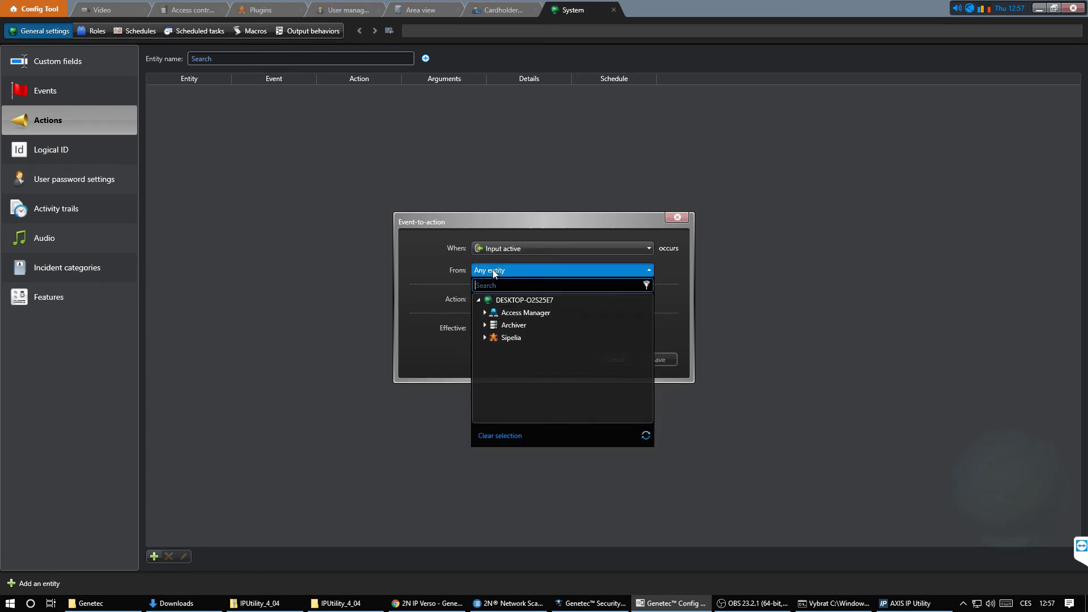
{"action": "left_click", "coordinate": [485, 325]}
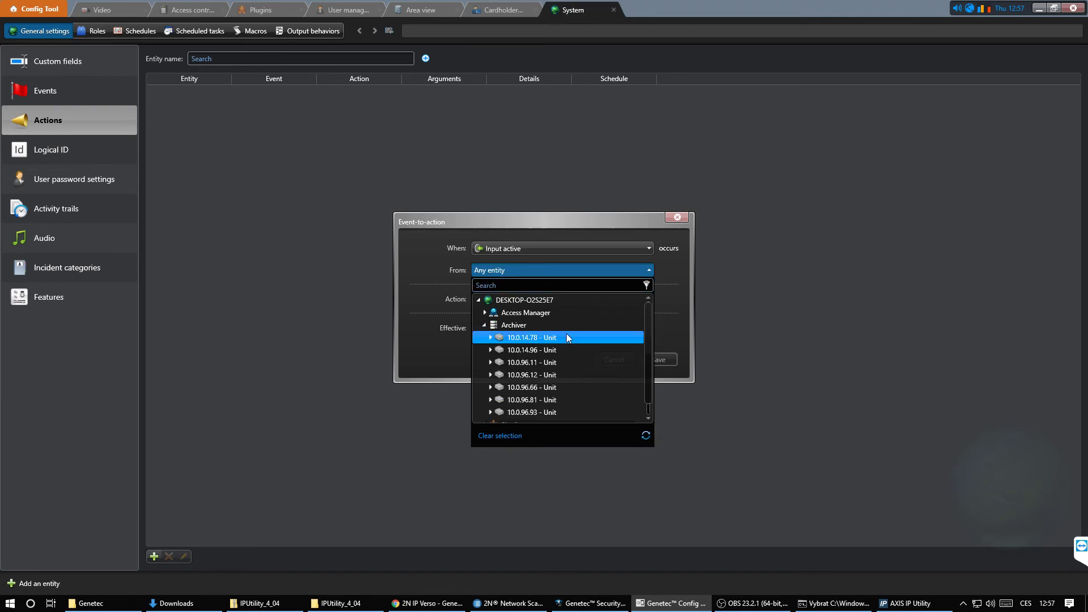
{"action": "left_click", "coordinate": [490, 338]}
{"action": "scroll", "coordinate": [646, 341], "scroll_direction": "down", "scroll_amount": 1}
{"action": "left_click", "coordinate": [603, 340]}
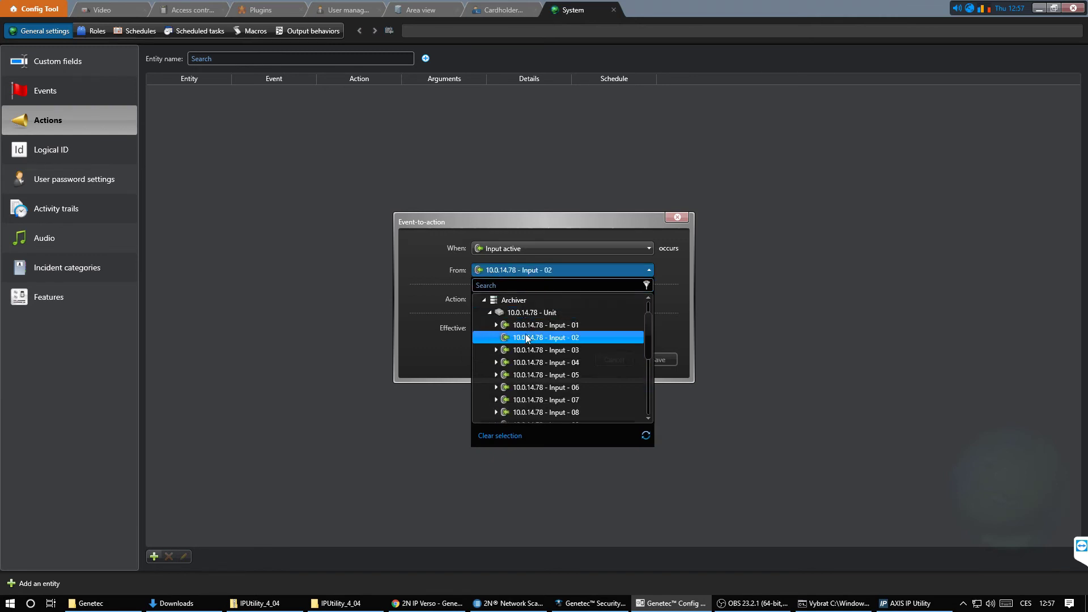
- Make the action display 10.0.14.96 - Camera - 01 to Admin, then save
{"action": "left_click", "coordinate": [596, 298]}
{"action": "scroll", "coordinate": [648, 350], "scroll_direction": "down", "scroll_amount": 1}
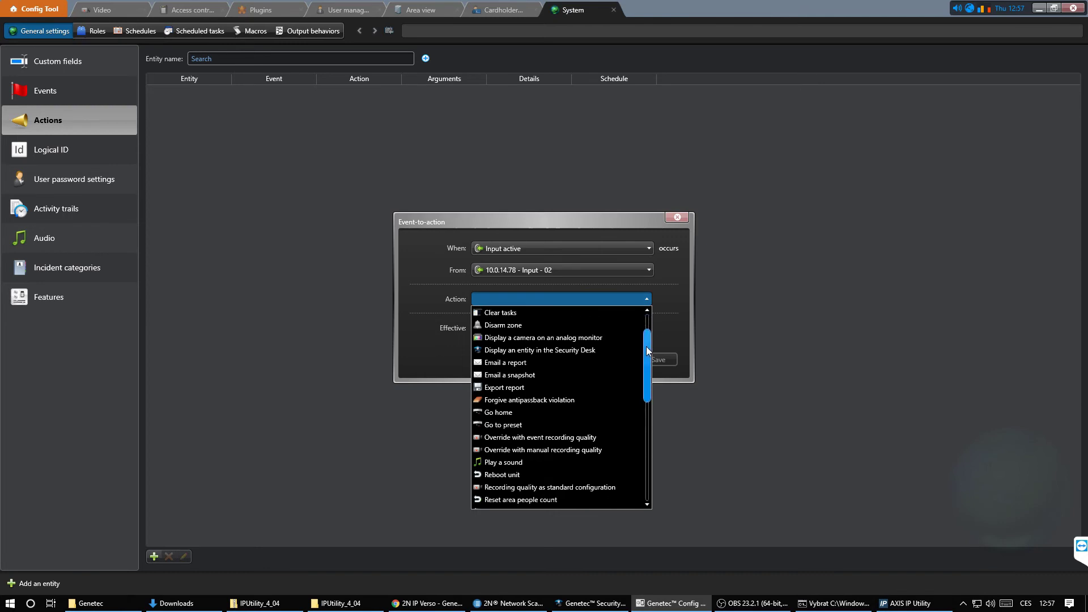
{"action": "left_click", "coordinate": [586, 349]}
{"action": "left_click", "coordinate": [519, 332]}
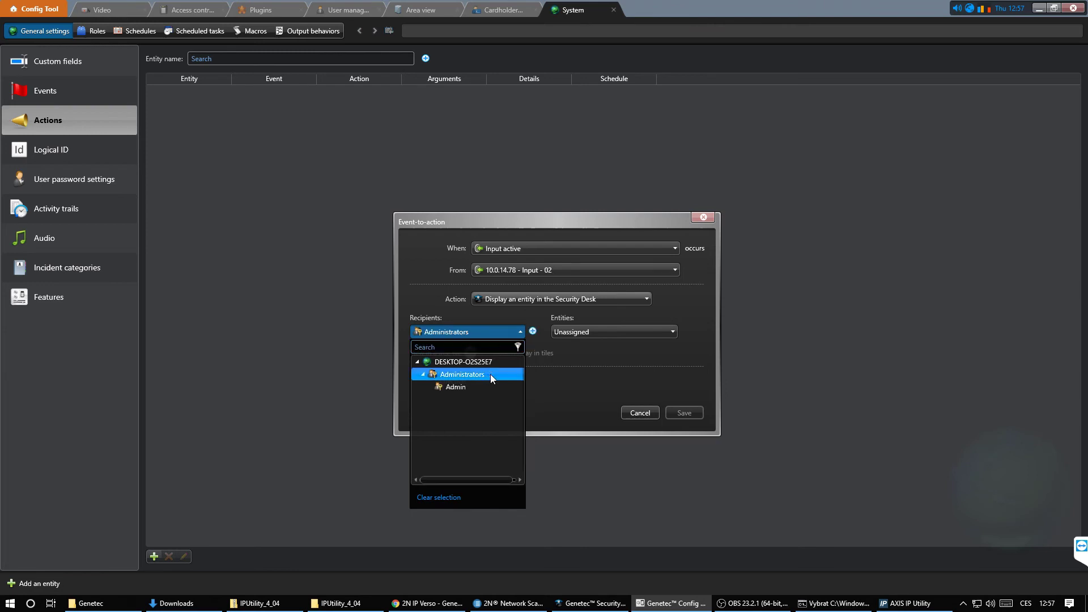
{"action": "left_click", "coordinate": [453, 387]}
{"action": "left_click", "coordinate": [586, 331]}
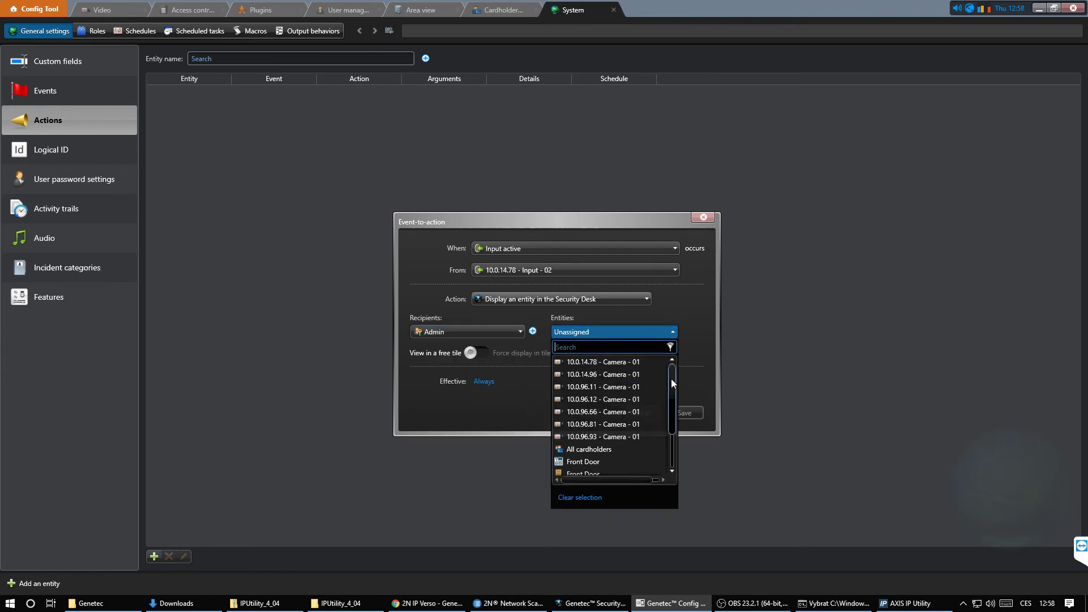
{"action": "left_click", "coordinate": [621, 375]}
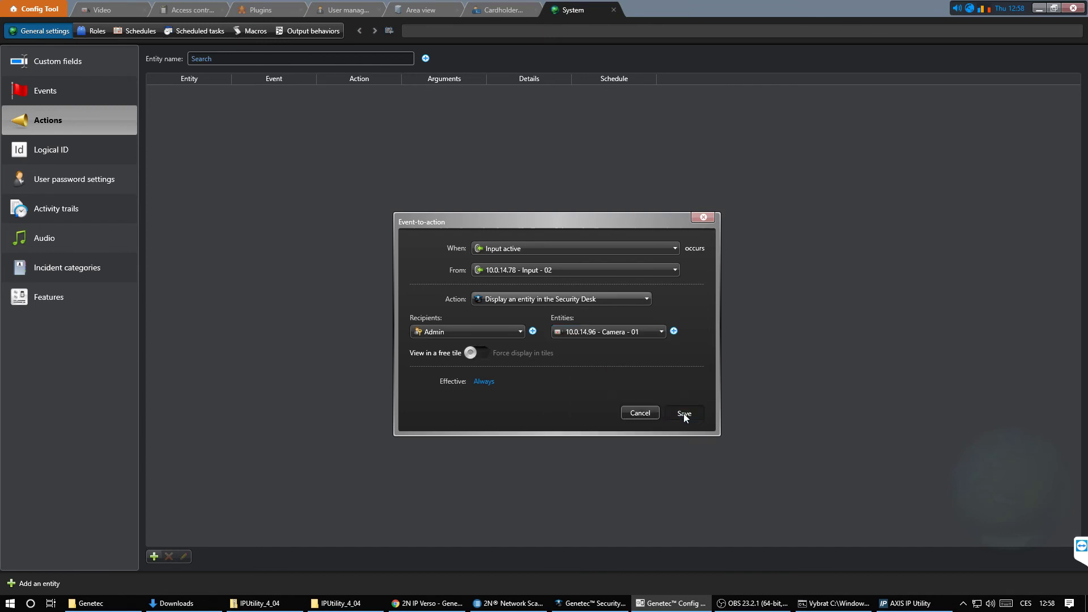
{"action": "left_click", "coordinate": [683, 413]}
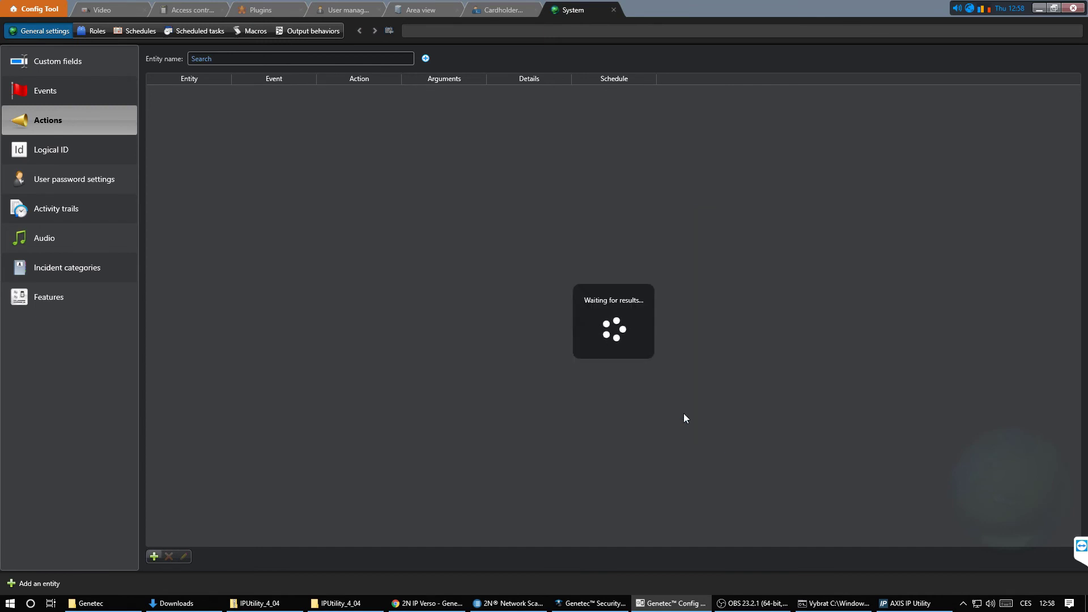
- In Automation, edit Function1 and add two CallStateChanged blocks set to ringing and terminated
{"action": "left_click", "coordinate": [359, 263]}
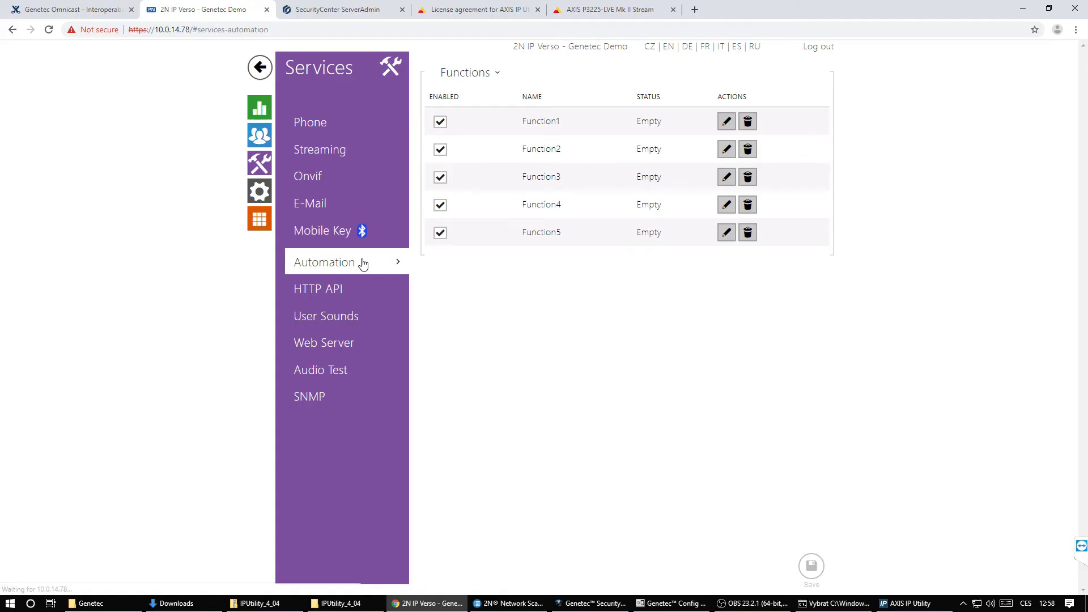
{"action": "left_click", "coordinate": [725, 122]}
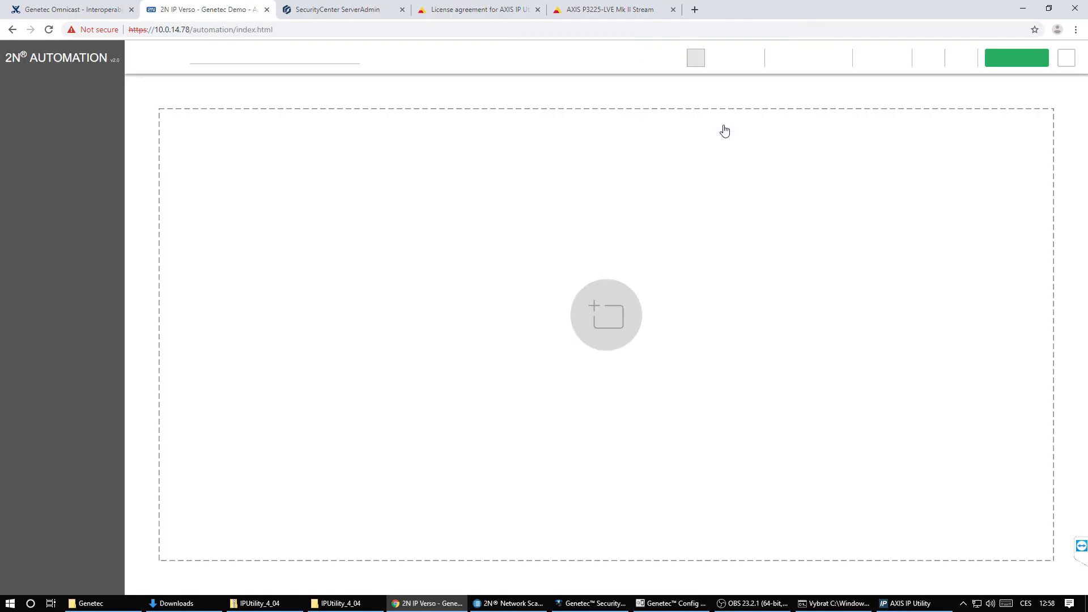
{"action": "left_click_drag", "start_coordinate": [56, 307], "coordinate": [262, 181]}
{"action": "left_click", "coordinate": [262, 210]}
{"action": "left_click", "coordinate": [254, 222]}
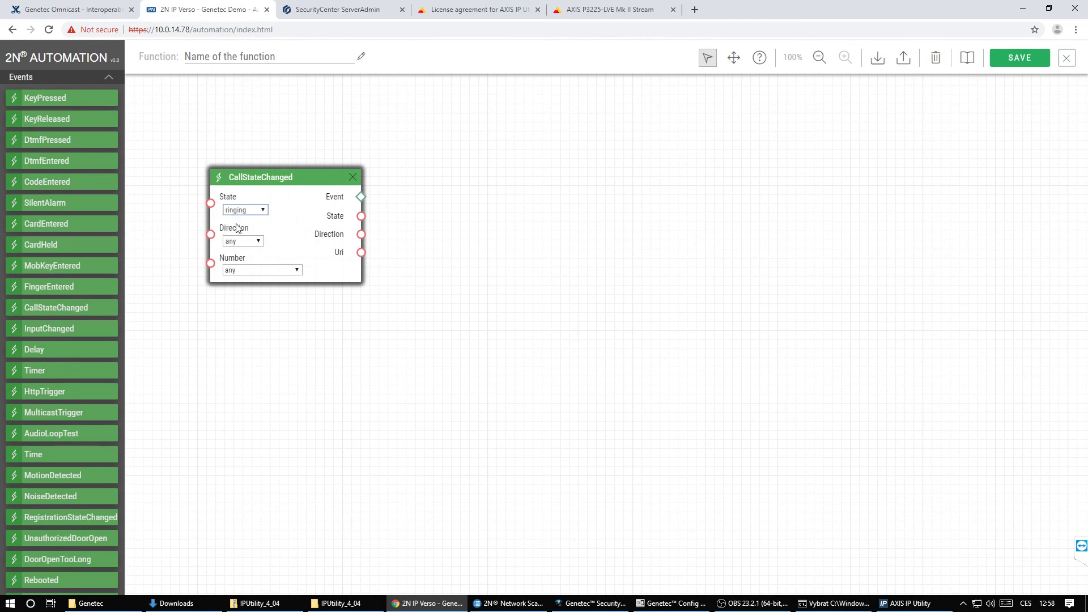
{"action": "left_click_drag", "start_coordinate": [56, 307], "coordinate": [271, 338]}
{"action": "left_click", "coordinate": [257, 365]}
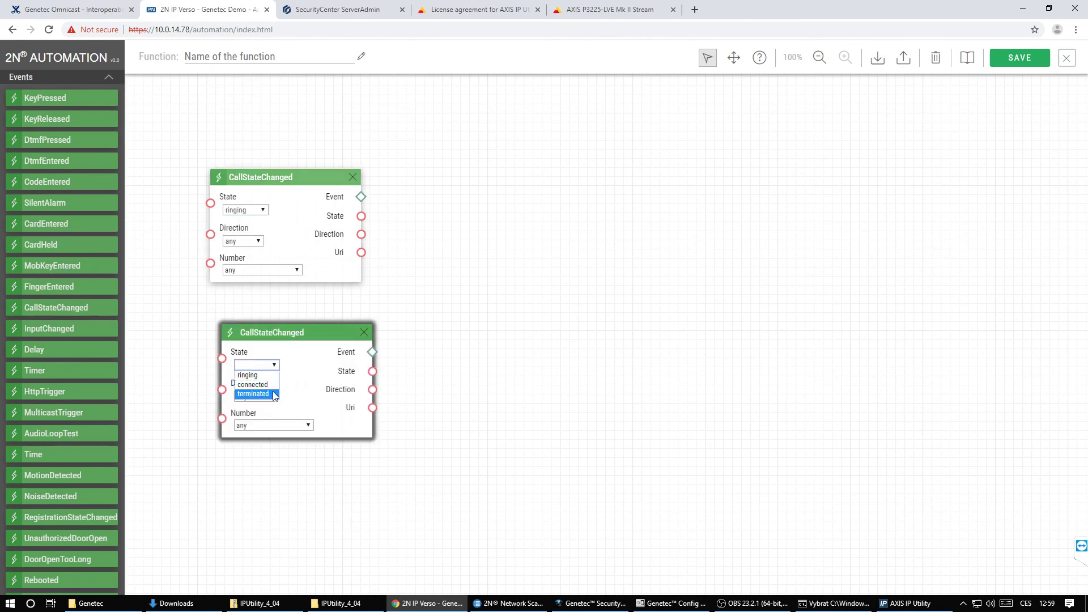
{"action": "left_click", "coordinate": [255, 394]}
- Link a SetOnvifVirtualInput block for virtual input 1 to the ringing event, checking its help
{"action": "scroll", "coordinate": [98, 439], "scroll_direction": "down", "scroll_amount": 15}
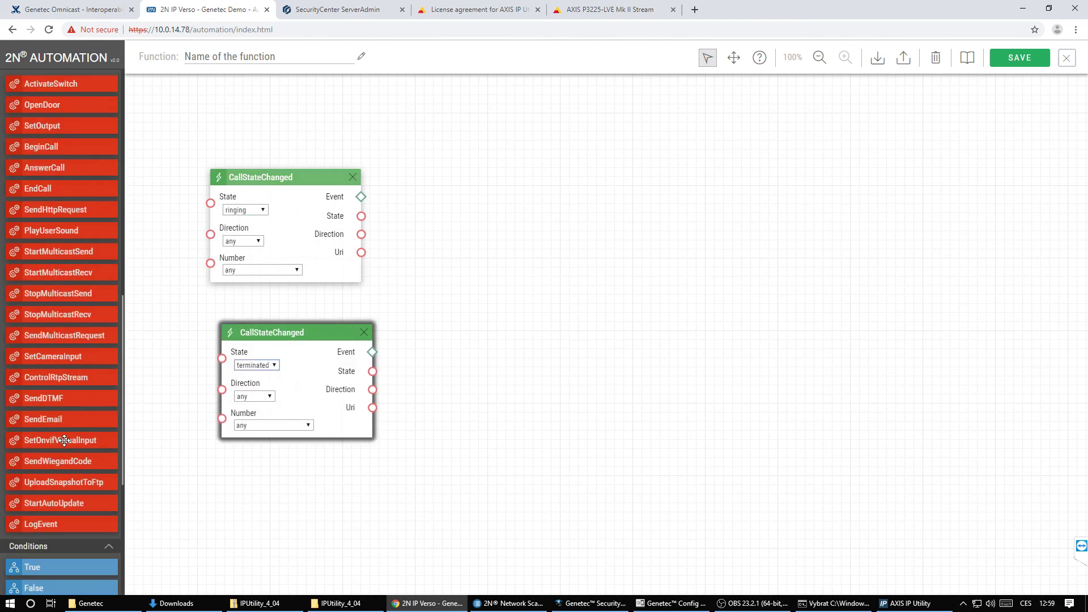
{"action": "left_click_drag", "start_coordinate": [98, 439], "coordinate": [544, 179]}
{"action": "left_click_drag", "start_coordinate": [361, 197], "coordinate": [459, 197]}
{"action": "left_click", "coordinate": [481, 248]}
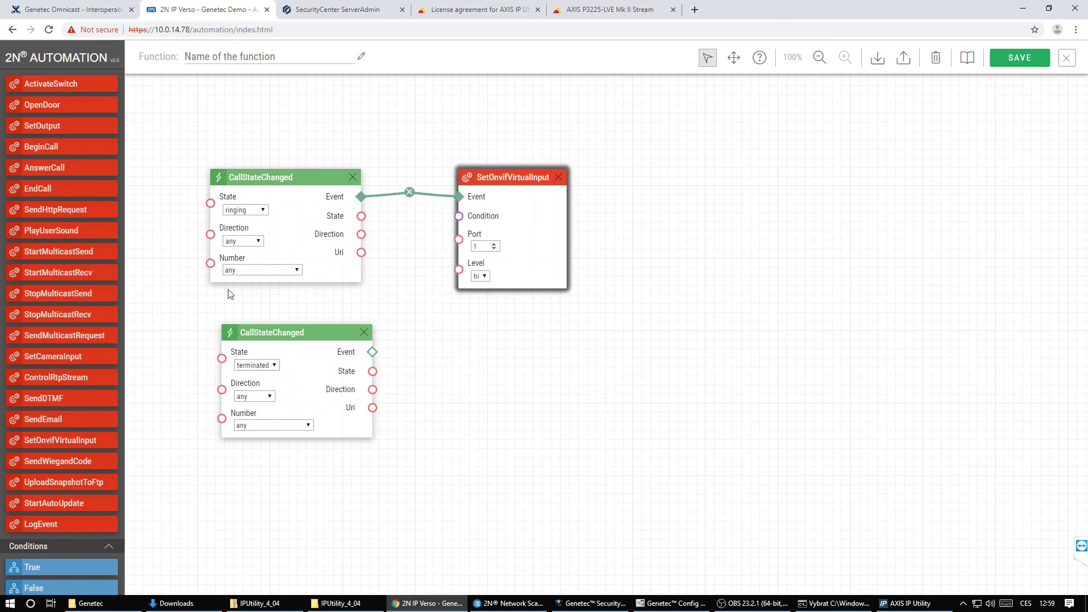
{"action": "left_click", "coordinate": [759, 58]}
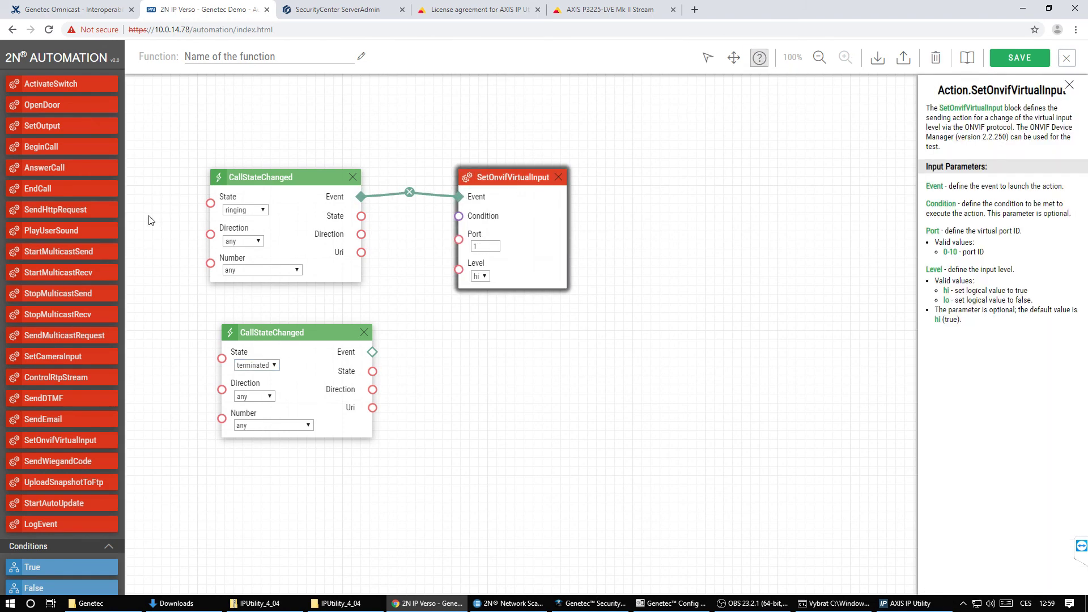
{"action": "key", "text": "Escape"}
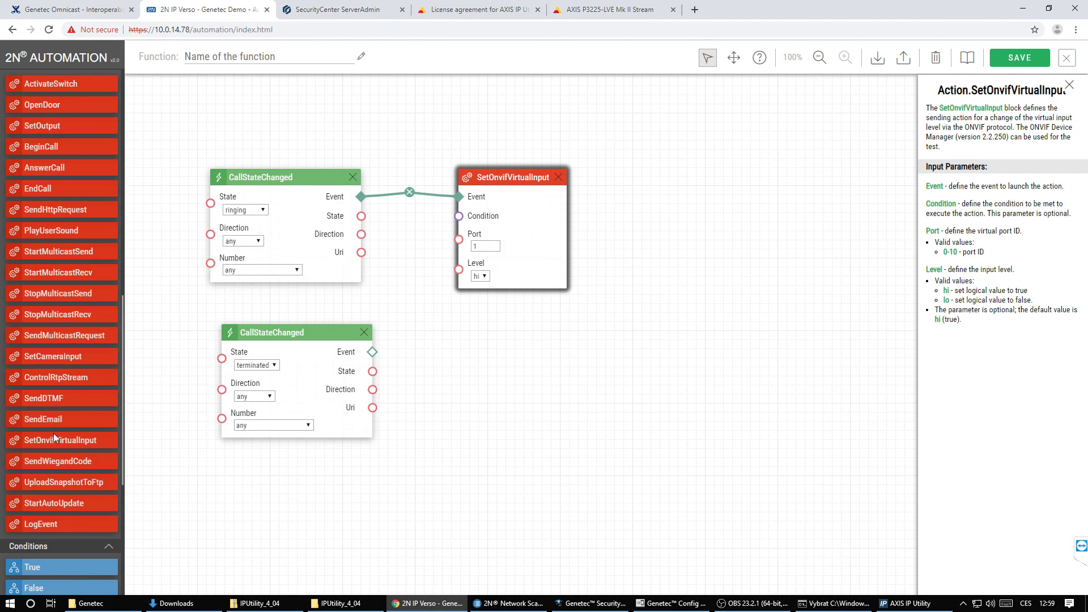
- Link a second SetOnvifVirtualInput block with Level lo to the terminated event and save Function1
{"action": "left_click_drag", "start_coordinate": [55, 437], "coordinate": [513, 347]}
{"action": "left_click_drag", "start_coordinate": [371, 352], "coordinate": [459, 365]}
{"action": "left_click", "coordinate": [491, 414]}
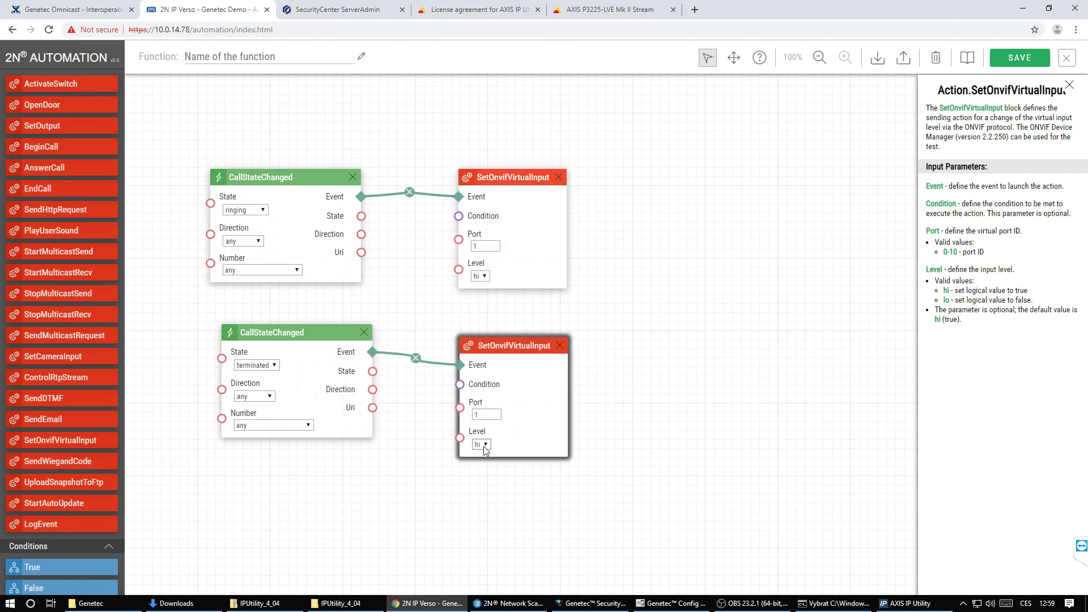
{"action": "left_click", "coordinate": [485, 444]}
{"action": "left_click", "coordinate": [480, 466]}
{"action": "left_click", "coordinate": [1020, 58]}
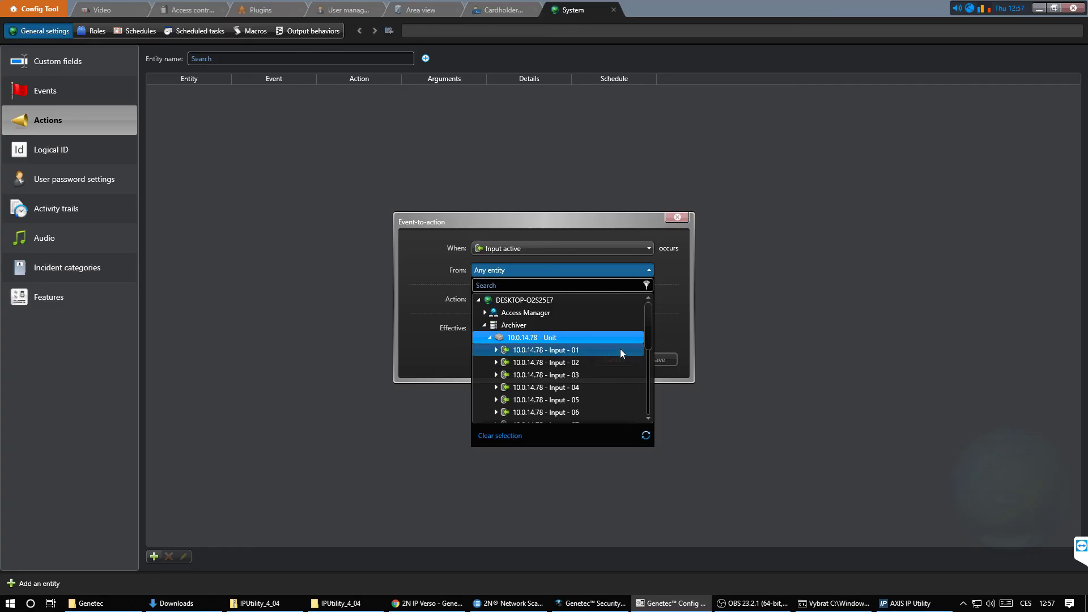
- Select 10.0.14.78 - Input - 02 under Archiver > 10.0.14.78 - Unit as the rule's From source
{"action": "mouse_move", "coordinate": [646, 342]}
{"action": "left_mouse_down"}
{"action": "mouse_move", "coordinate": [645, 384]}
{"action": "mouse_move", "coordinate": [651, 355]}
{"action": "left_mouse_up"}
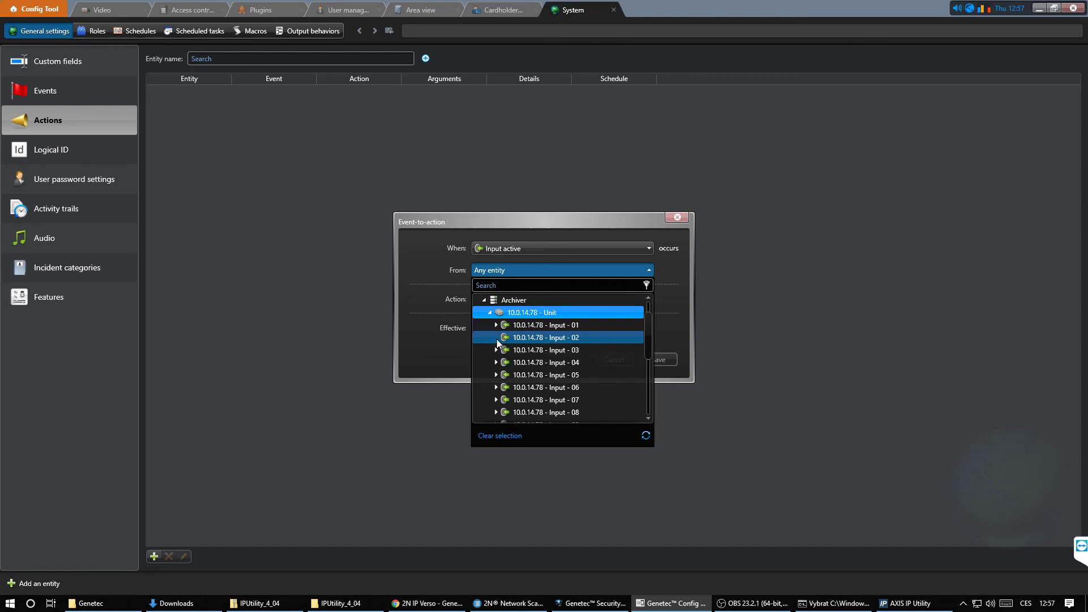
{"action": "left_click", "coordinate": [525, 336]}
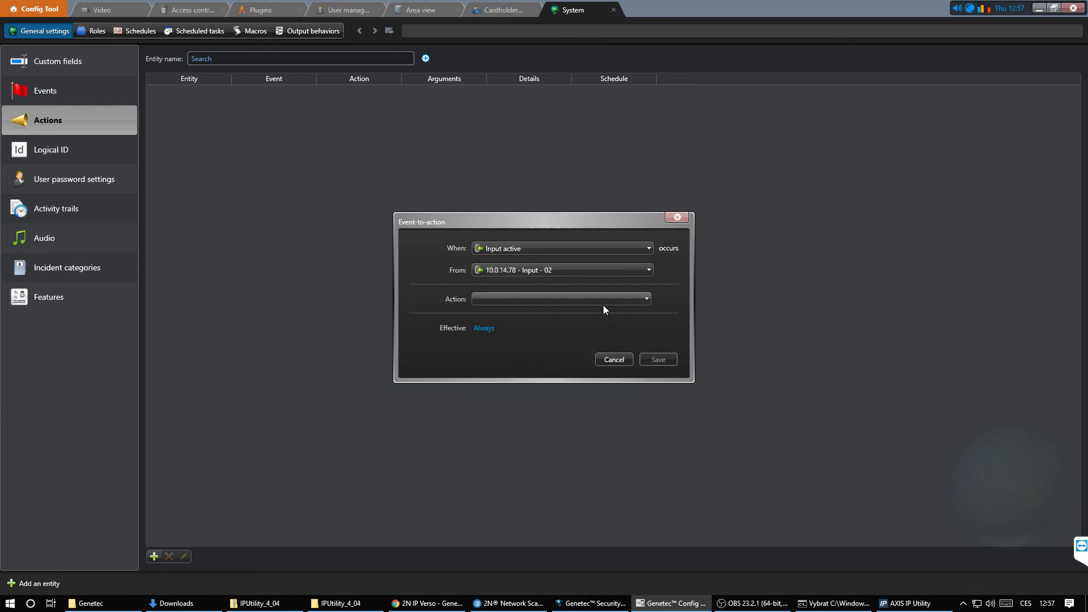